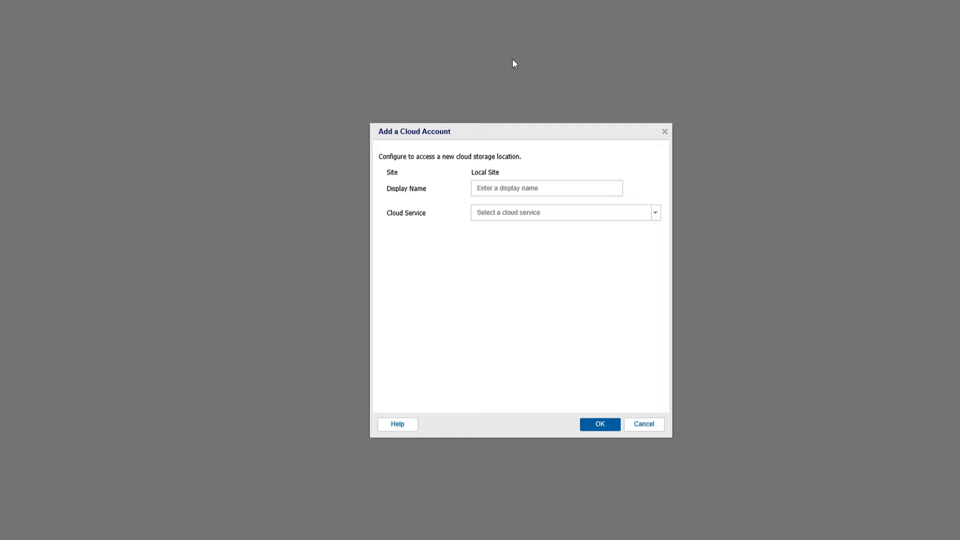
- Name the new cloud account "CRS Wasabi" and choose Wasabi Hot Cloud Storage as its cloud service
{"action": "left_click", "coordinate": [535, 190]}
{"action": "type", "text": "CRS Wasabi"}
{"action": "left_click", "coordinate": [655, 215]}
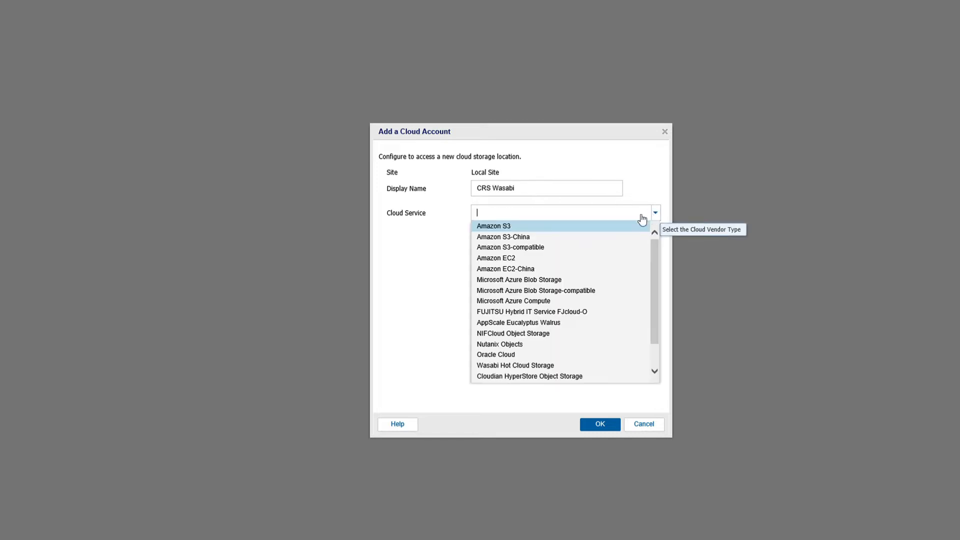
{"action": "left_click", "coordinate": [549, 367]}
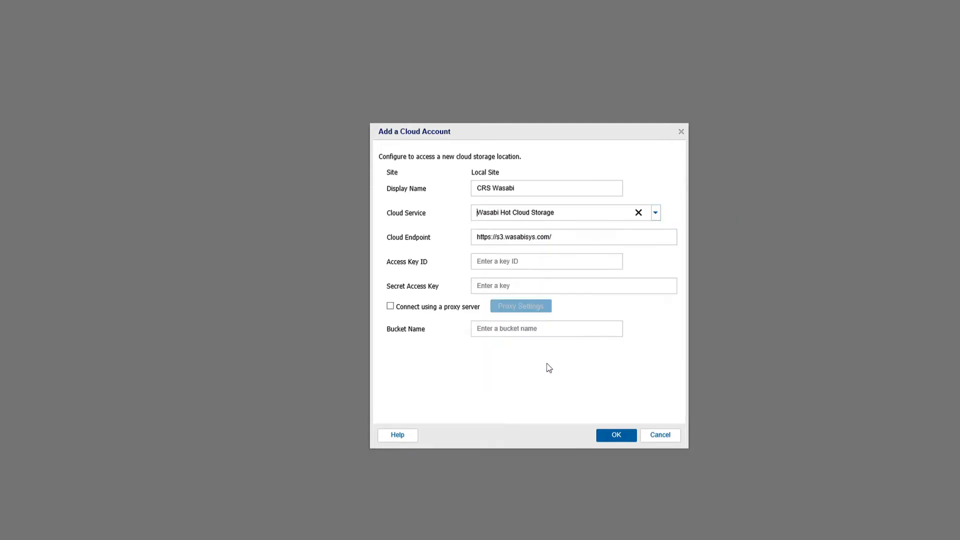
- Replace the cloud endpoint with the Sydney service URL s3.ap-southeast-2.wasabisys.com, copied from Wasabi's list of storage region URLs
{"action": "left_click_drag", "start_coordinate": [560, 236], "coordinate": [468, 241]}
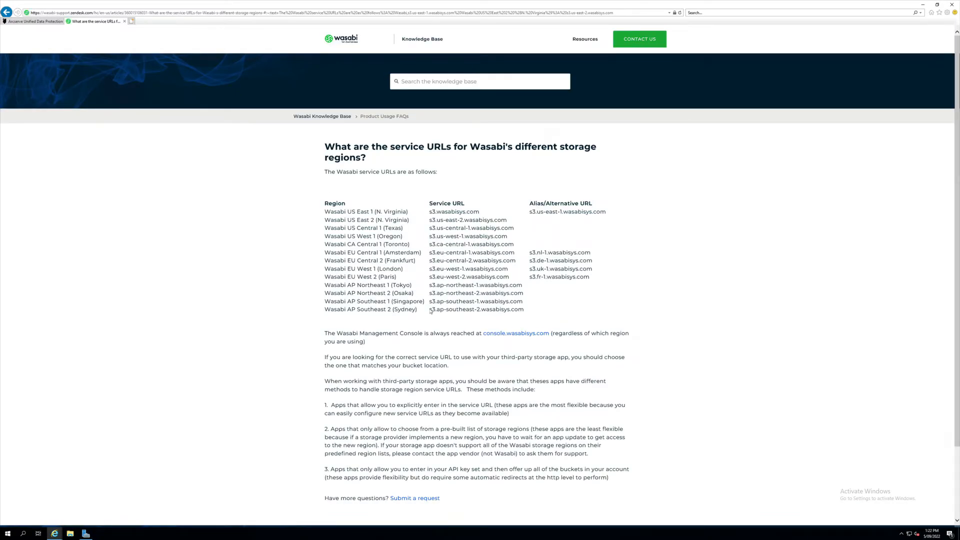
{"action": "left_click_drag", "start_coordinate": [524, 310], "coordinate": [434, 310]}
{"action": "right_click", "coordinate": [434, 311]}
{"action": "left_click", "coordinate": [447, 318]}
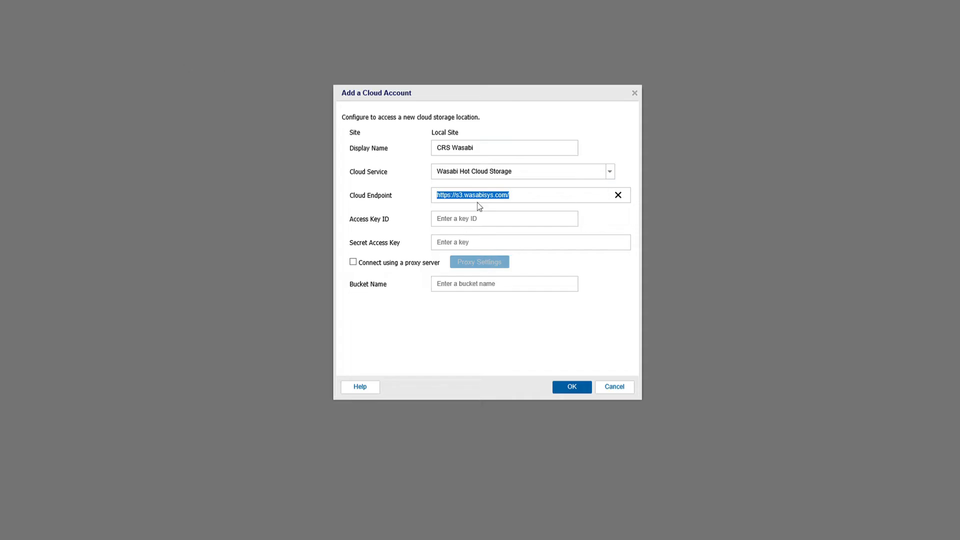
{"action": "right_click", "coordinate": [481, 201]}
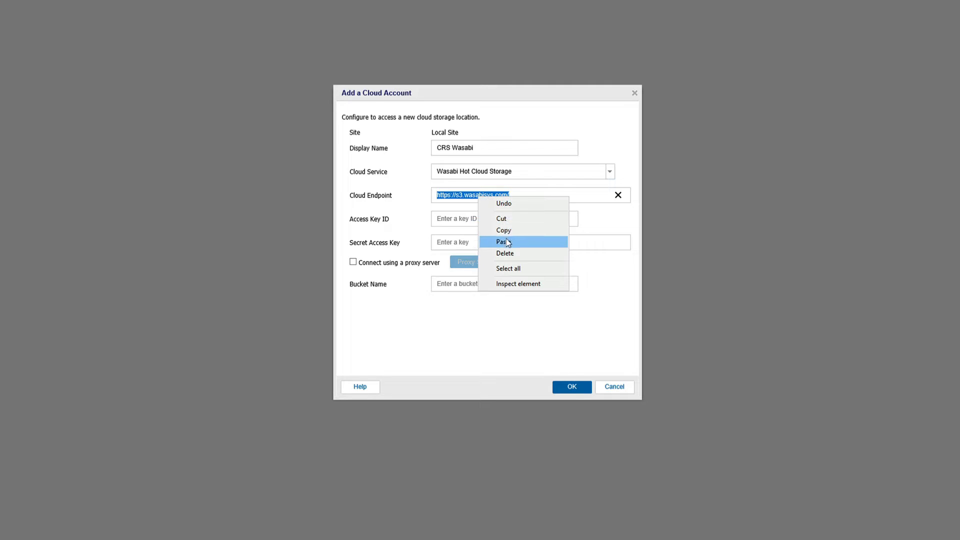
{"action": "left_click", "coordinate": [507, 242]}
- Paste the access key ID and the secret access key into the cloud account's credential fields
{"action": "left_click", "coordinate": [528, 223]}
{"action": "right_click", "coordinate": [439, 219]}
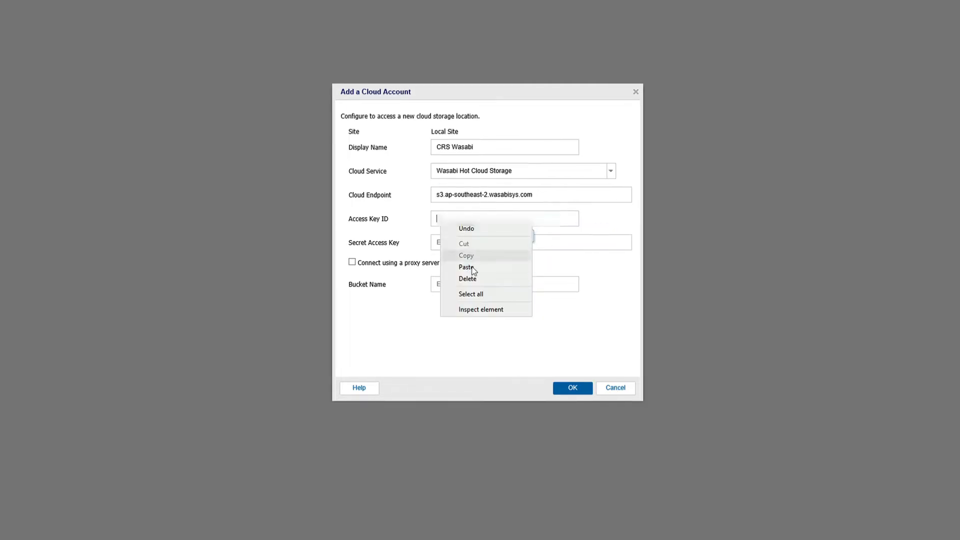
{"action": "left_click", "coordinate": [473, 266]}
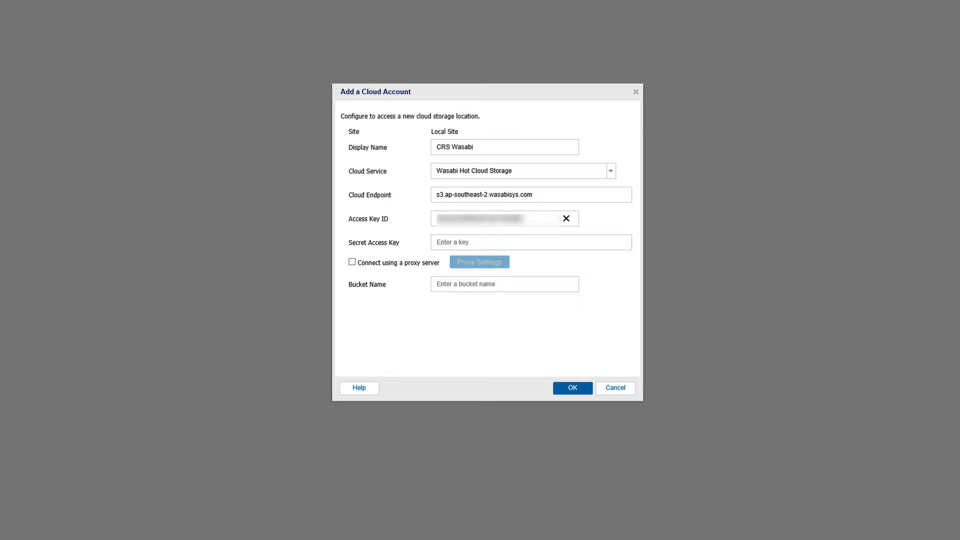
{"action": "left_click", "coordinate": [445, 247]}
{"action": "right_click", "coordinate": [440, 242]}
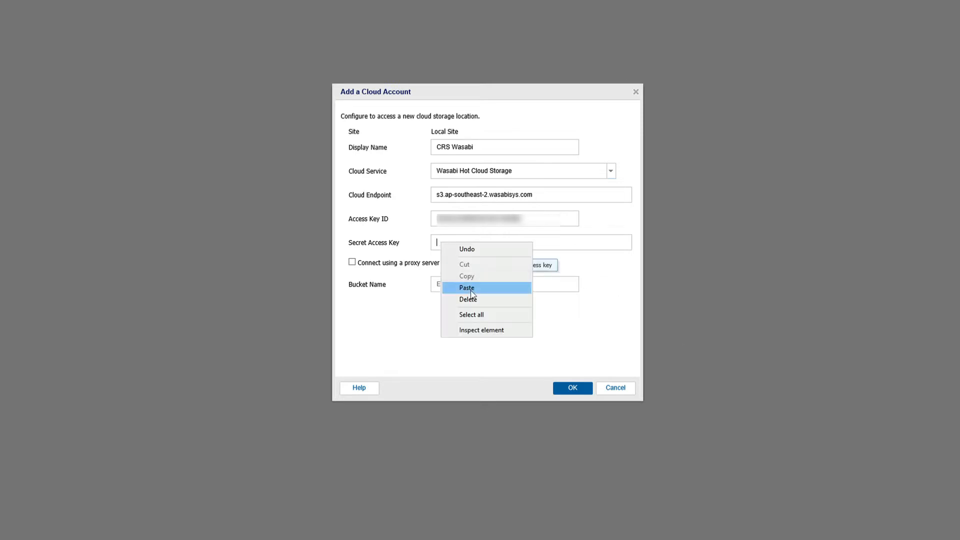
{"action": "left_click", "coordinate": [470, 293]}
- Set the bucket name to crs-wasabi-demo and save the cloud account
{"action": "key", "text": "Tab"}
{"action": "key", "text": "Tab"}
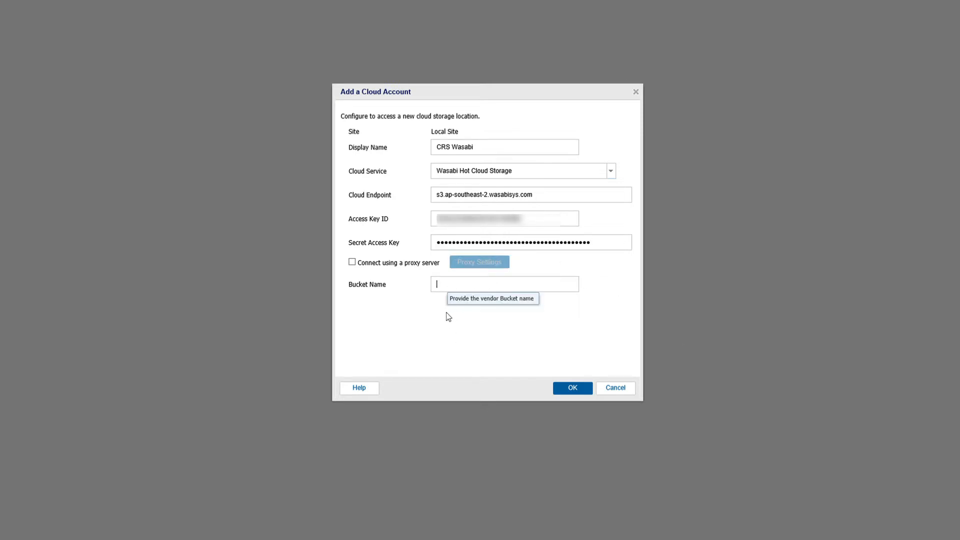
{"action": "type", "text": "Crs"}
{"action": "key", "text": "BackSpace"}
{"action": "key", "text": "BackSpace"}
{"action": "key", "text": "BackSpace"}
{"action": "type", "text": "c"}
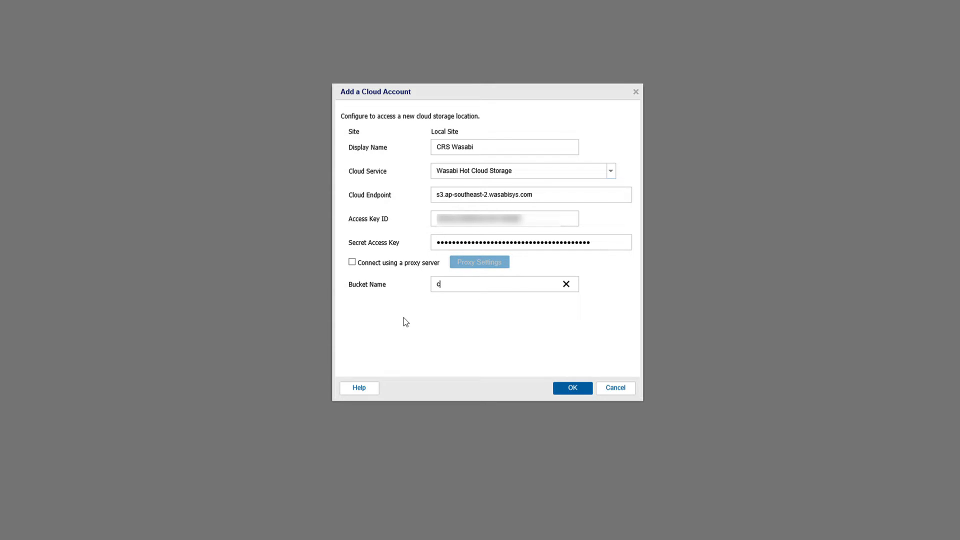
{"action": "type", "text": "rs-wasabi-demo"}
{"action": "left_click", "coordinate": [573, 388]}
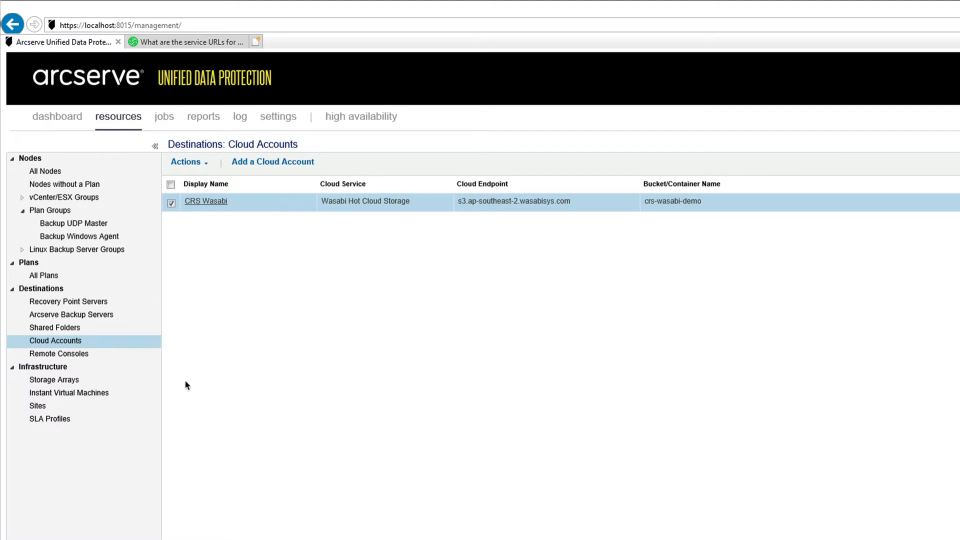
- Open the Backup Windows Agent plan for modification and review its backup destination and schedule settings
{"action": "left_click", "coordinate": [51, 277]}
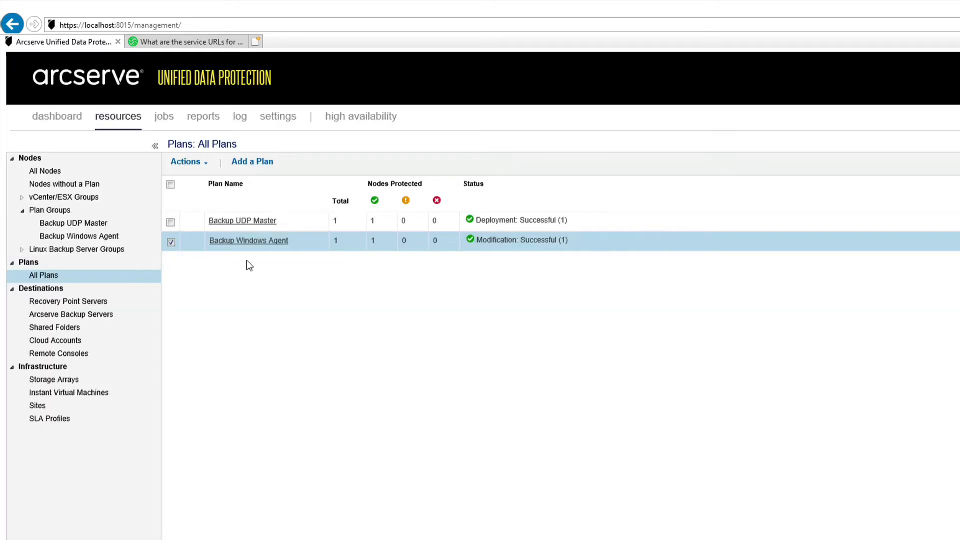
{"action": "left_click", "coordinate": [247, 242]}
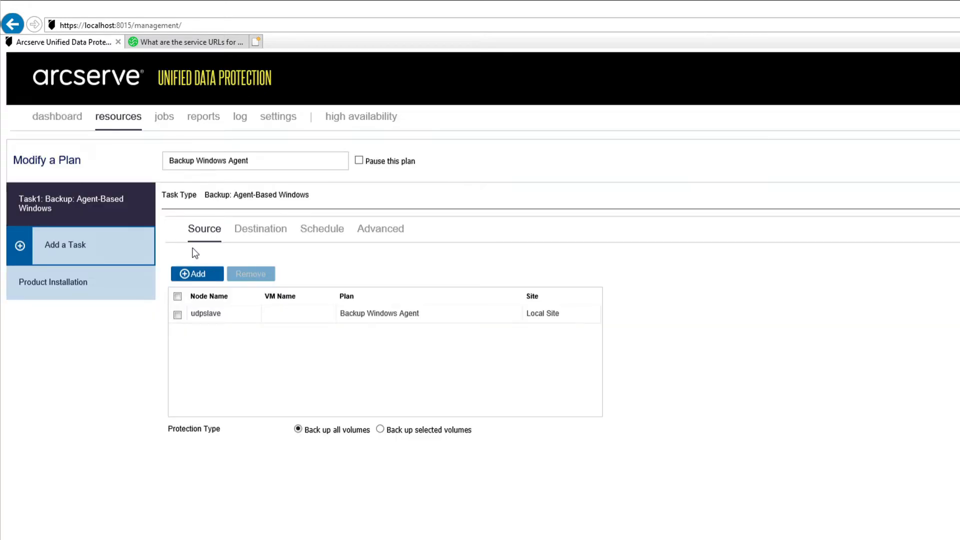
{"action": "left_click", "coordinate": [266, 233]}
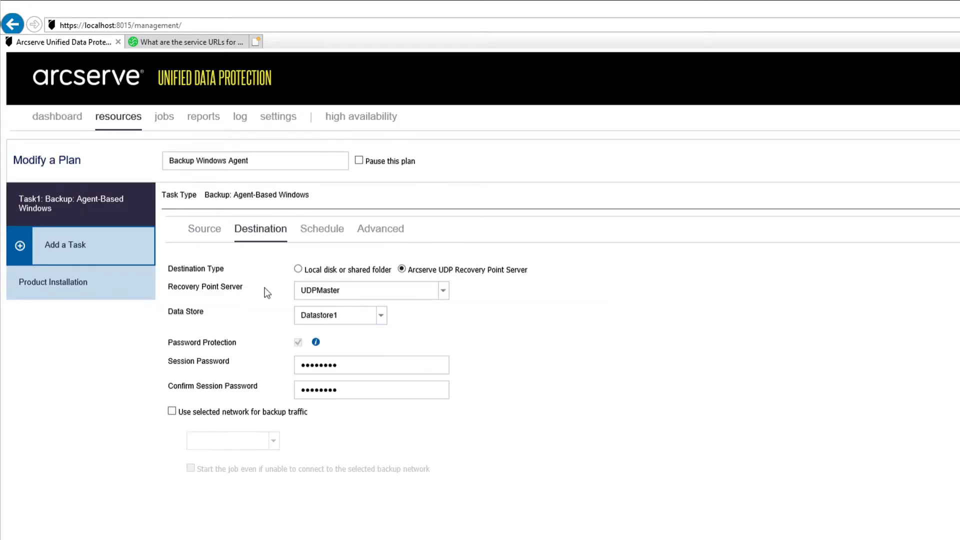
{"action": "left_click", "coordinate": [323, 230]}
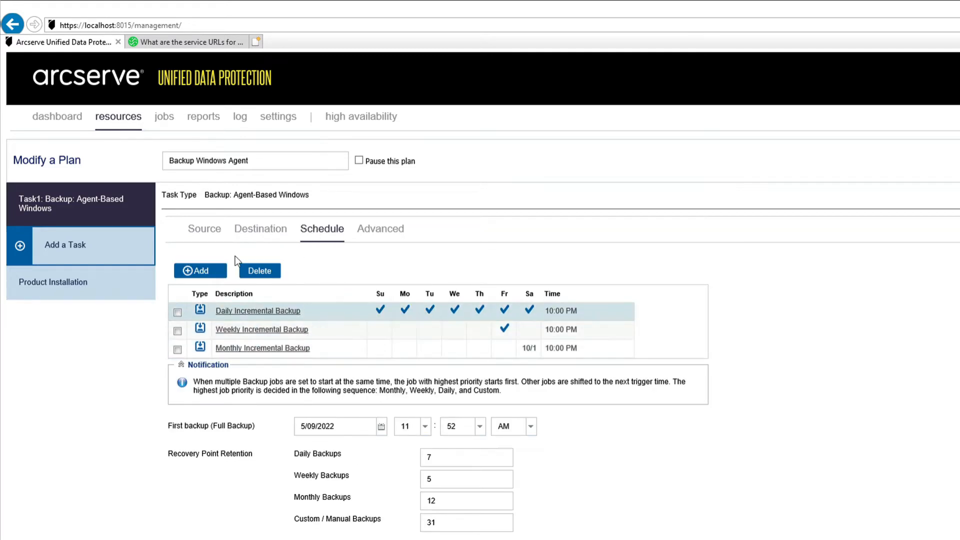
- Add a second task of type Copy Recovery Points to the plan
{"action": "left_click", "coordinate": [65, 252]}
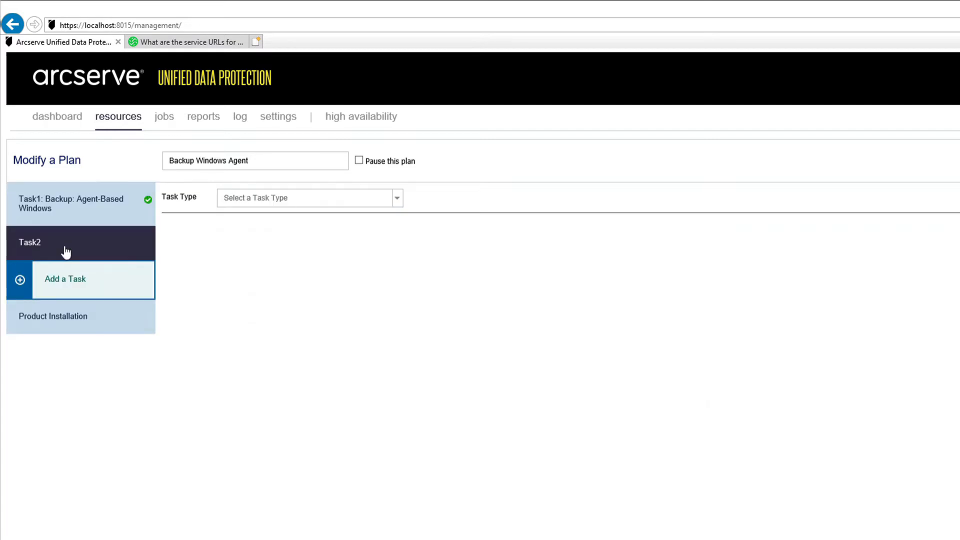
{"action": "left_click", "coordinate": [402, 200]}
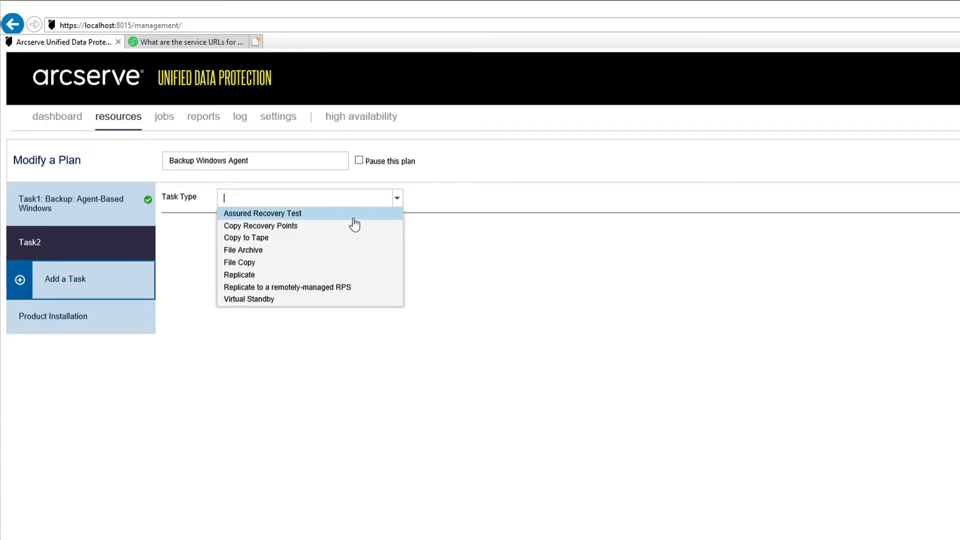
{"action": "left_click", "coordinate": [338, 227]}
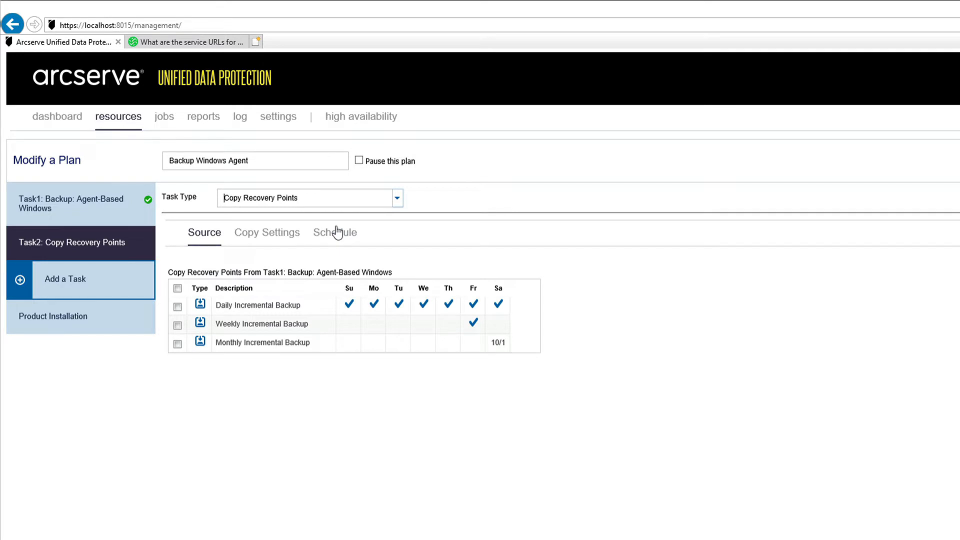
- Include the weekly, monthly and daily incremental backups as sources of the copy task
{"action": "left_click", "coordinate": [177, 326]}
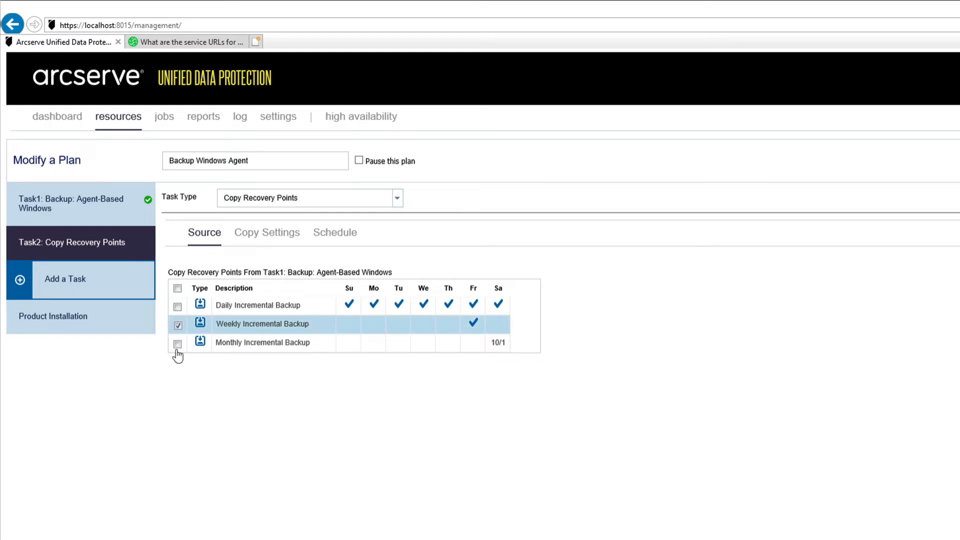
{"action": "left_click", "coordinate": [177, 344]}
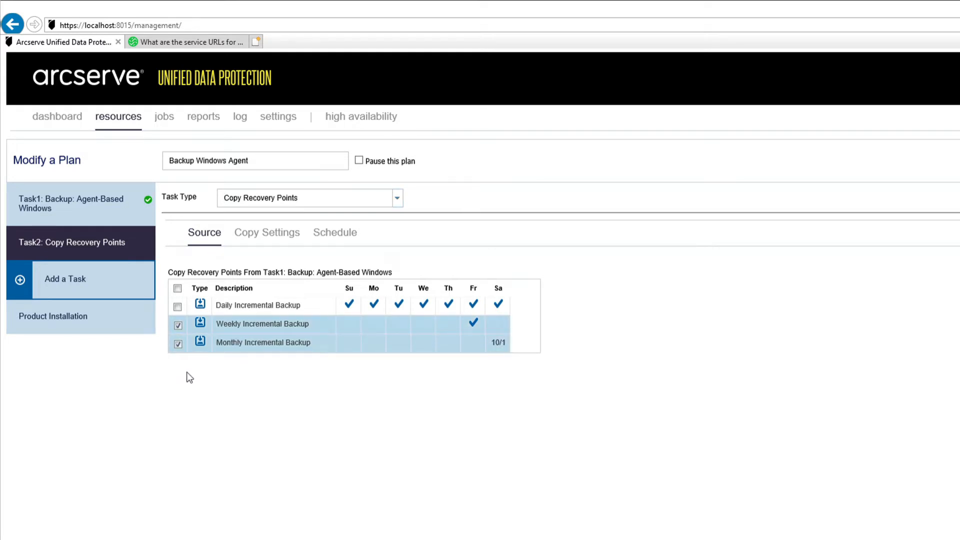
{"action": "left_click", "coordinate": [177, 307]}
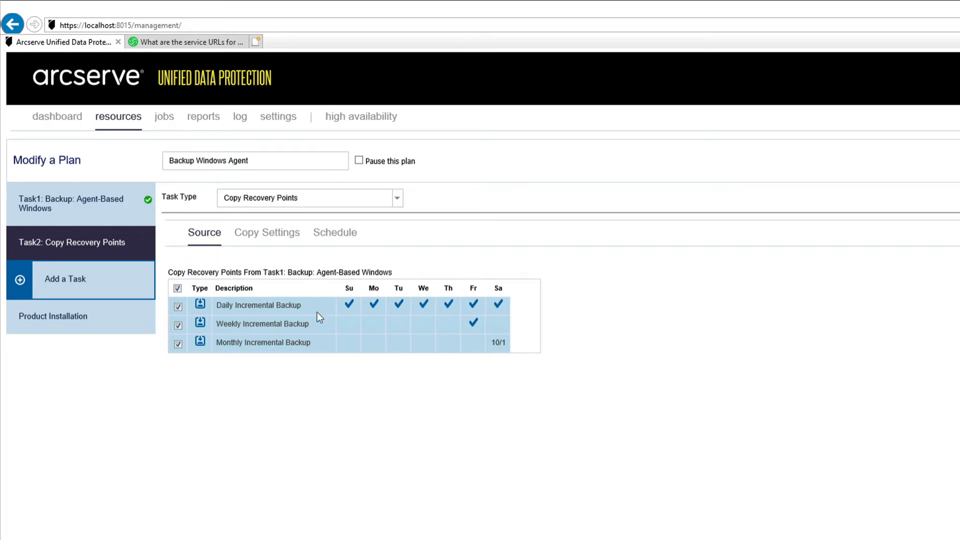
- Set the copy destination to Cloud Storage, using the Wasabi Hot Cloud Storage service and the CRS Wasabi account
{"action": "left_click", "coordinate": [265, 232]}
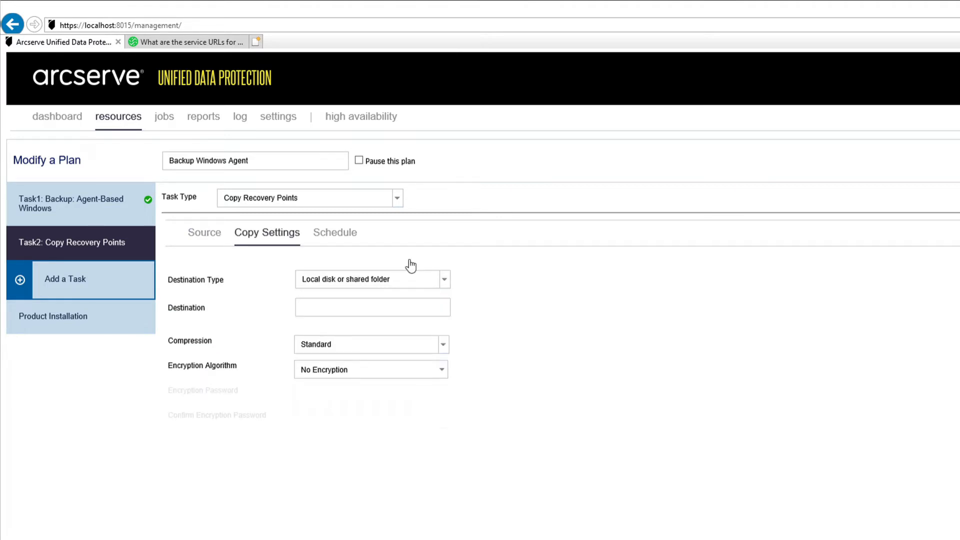
{"action": "left_click", "coordinate": [444, 281]}
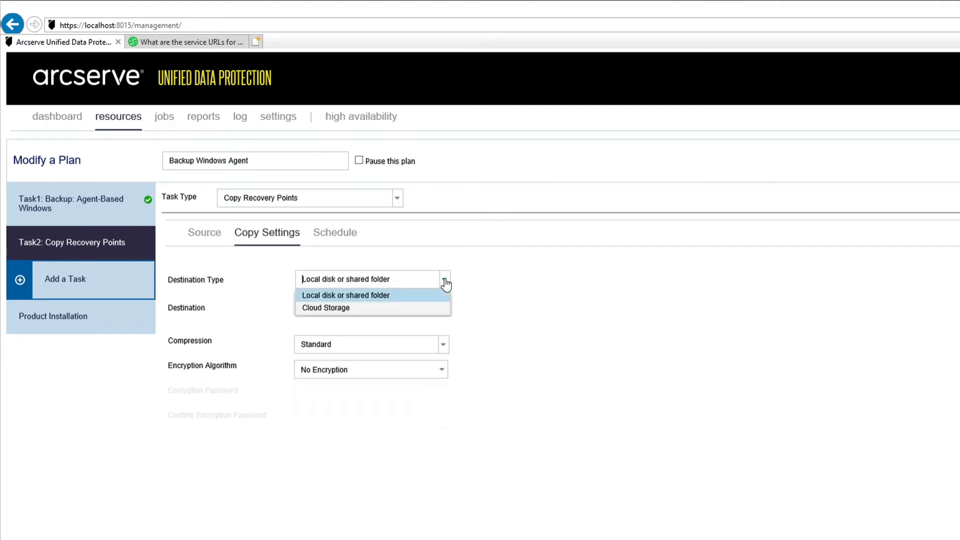
{"action": "left_click", "coordinate": [349, 307]}
{"action": "left_click", "coordinate": [444, 308]}
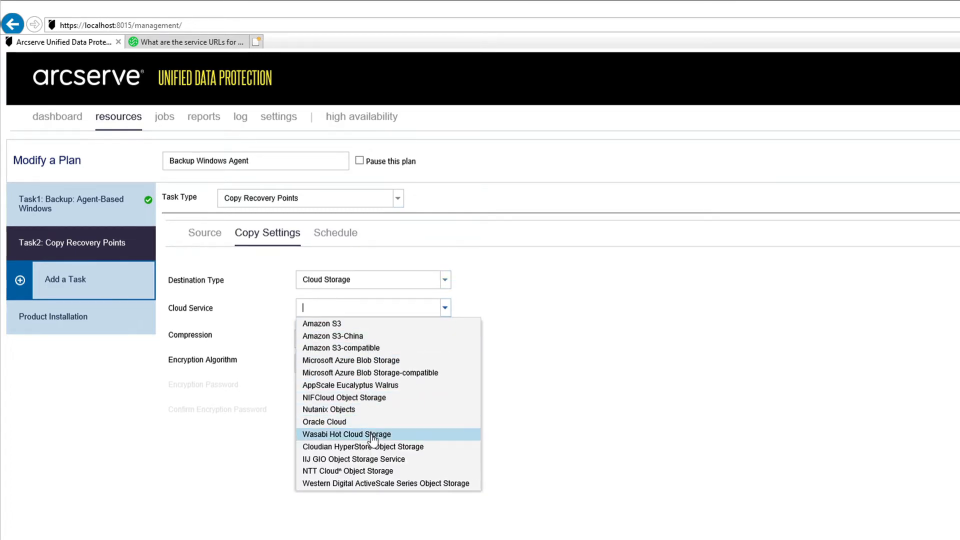
{"action": "left_click", "coordinate": [376, 434]}
{"action": "left_click", "coordinate": [445, 336]}
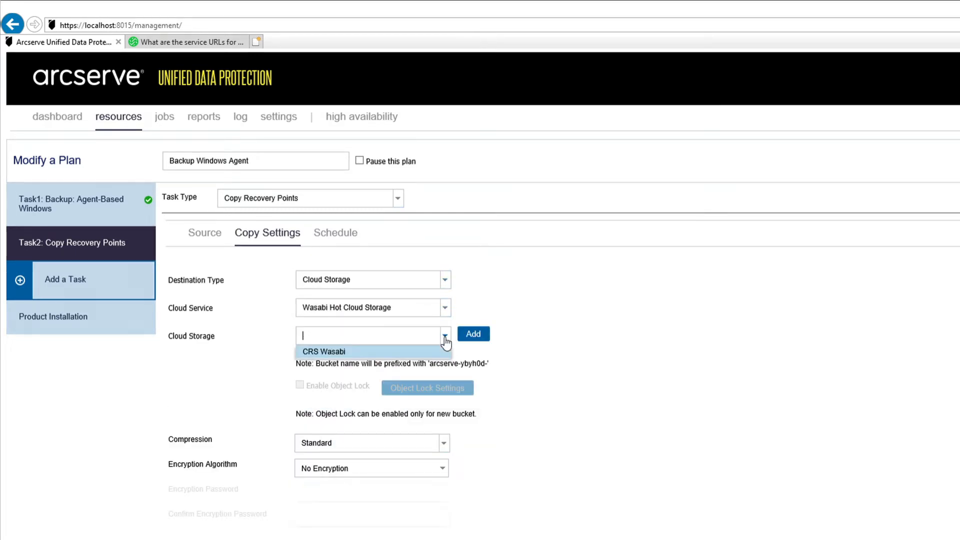
{"action": "left_click", "coordinate": [343, 350]}
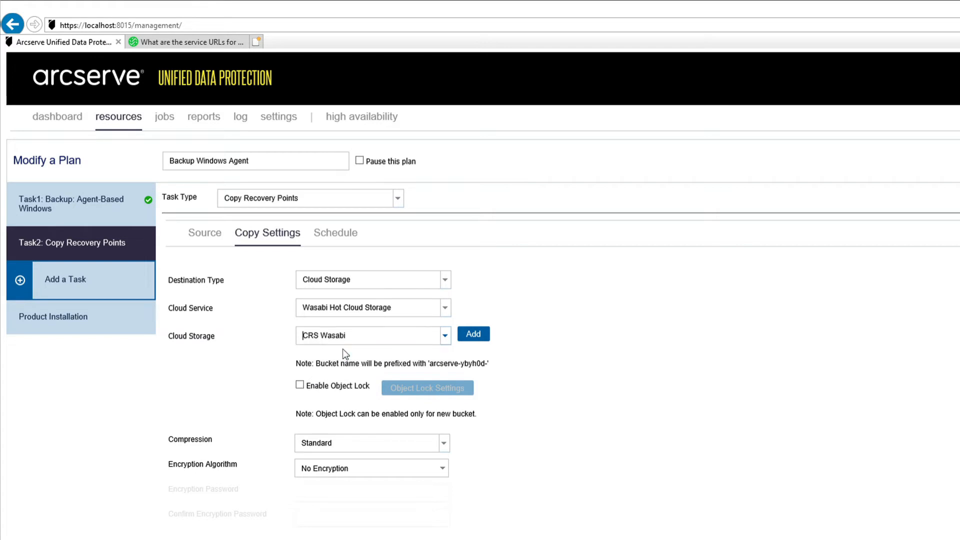
- Enable Object Lock in Governance mode with a default retention period of 3 days, and keep compression at Standard
{"action": "left_click", "coordinate": [299, 385]}
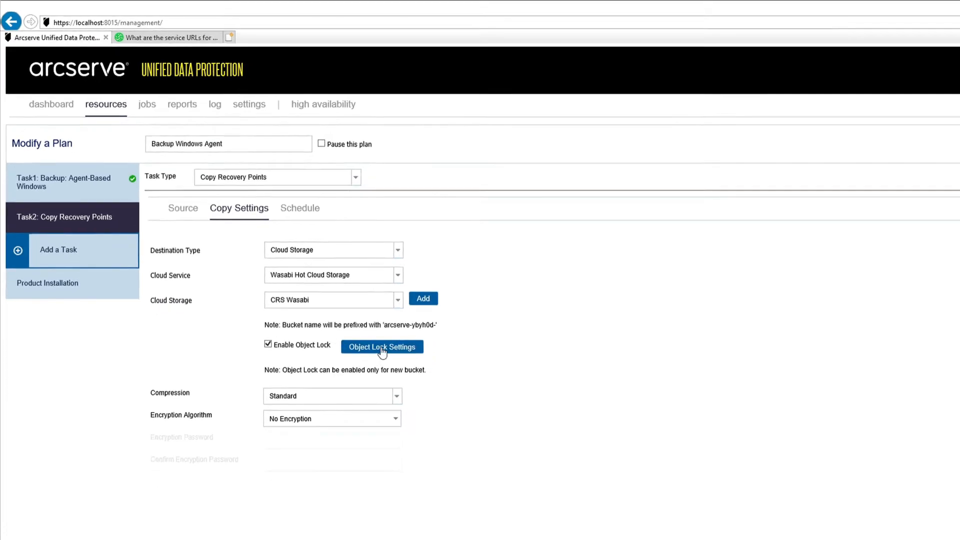
{"action": "left_click", "coordinate": [382, 348]}
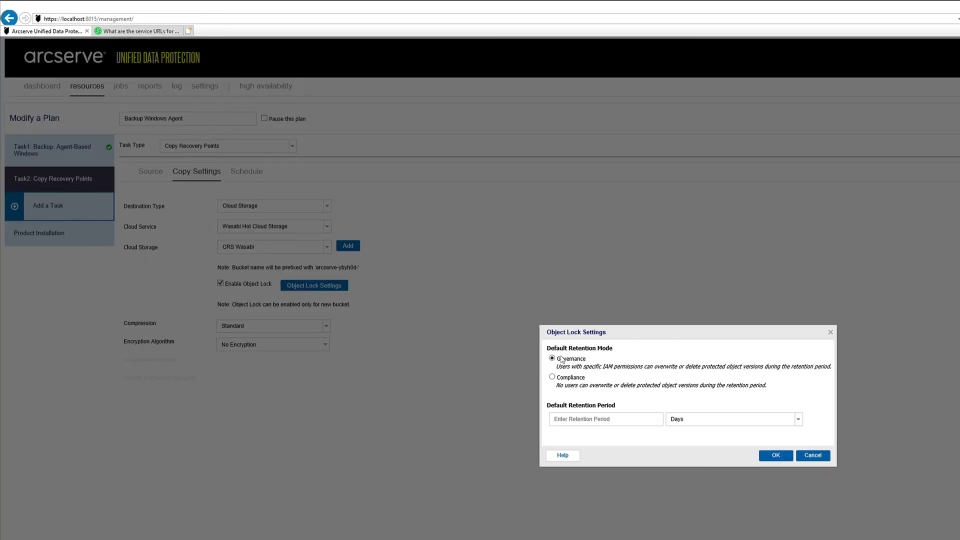
{"action": "left_click", "coordinate": [602, 421]}
{"action": "type", "text": "3"}
{"action": "left_click", "coordinate": [775, 456]}
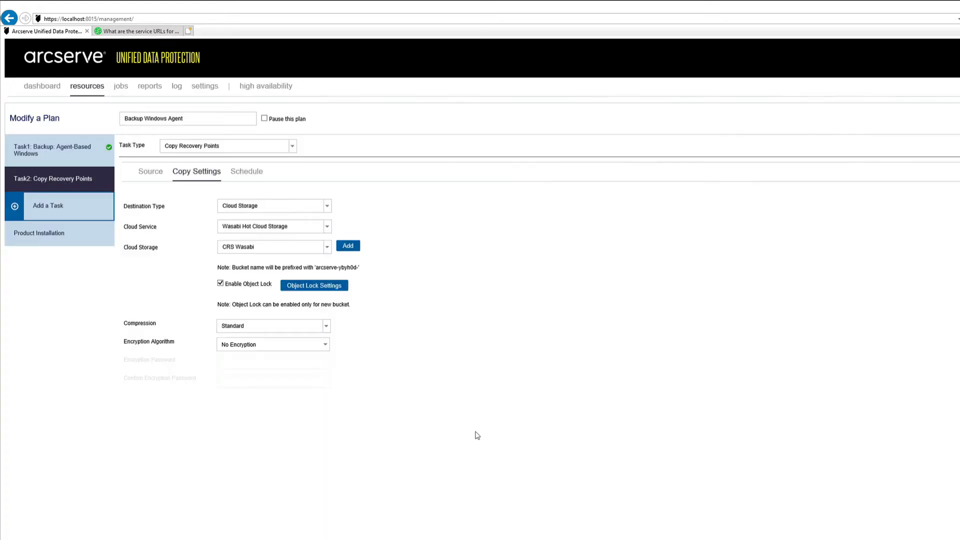
{"action": "left_click", "coordinate": [326, 326]}
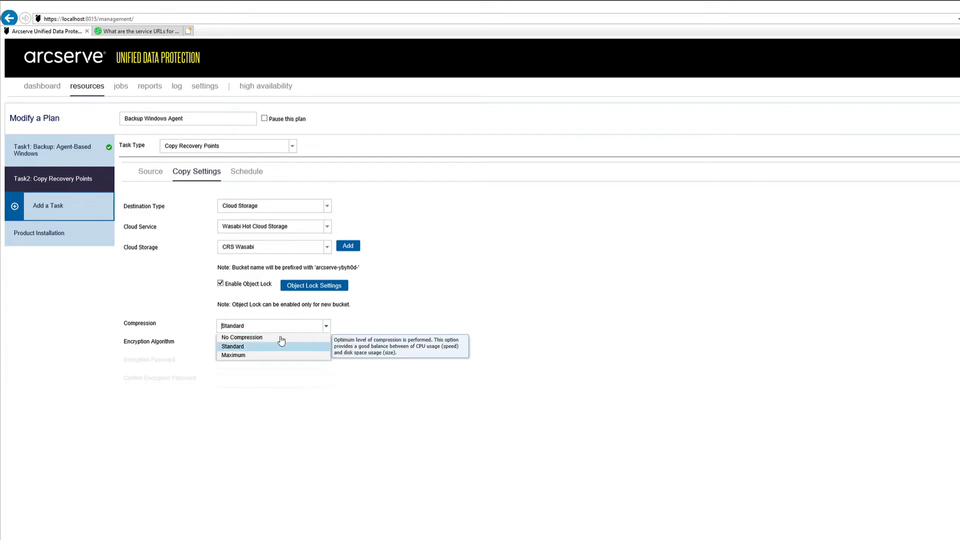
{"action": "left_click", "coordinate": [257, 348]}
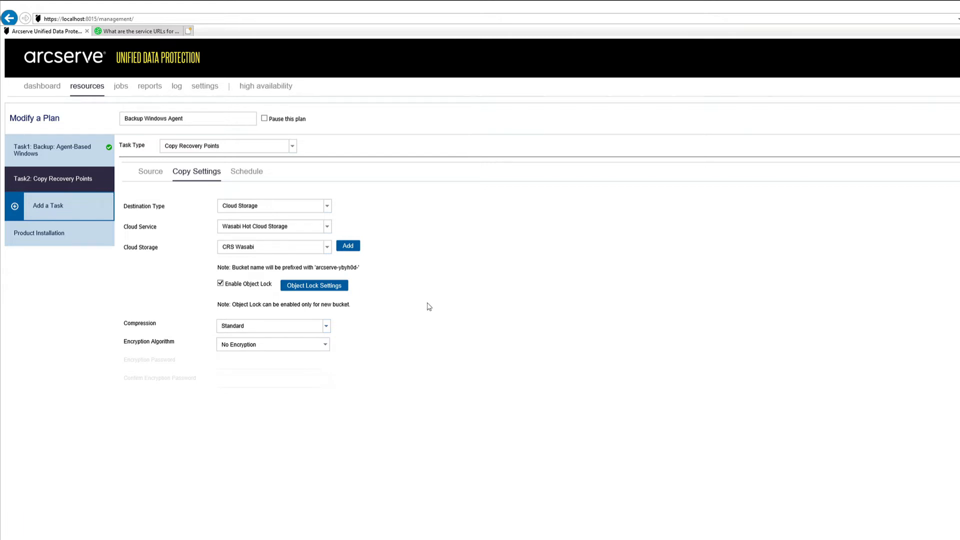
{"action": "left_click", "coordinate": [244, 174]}
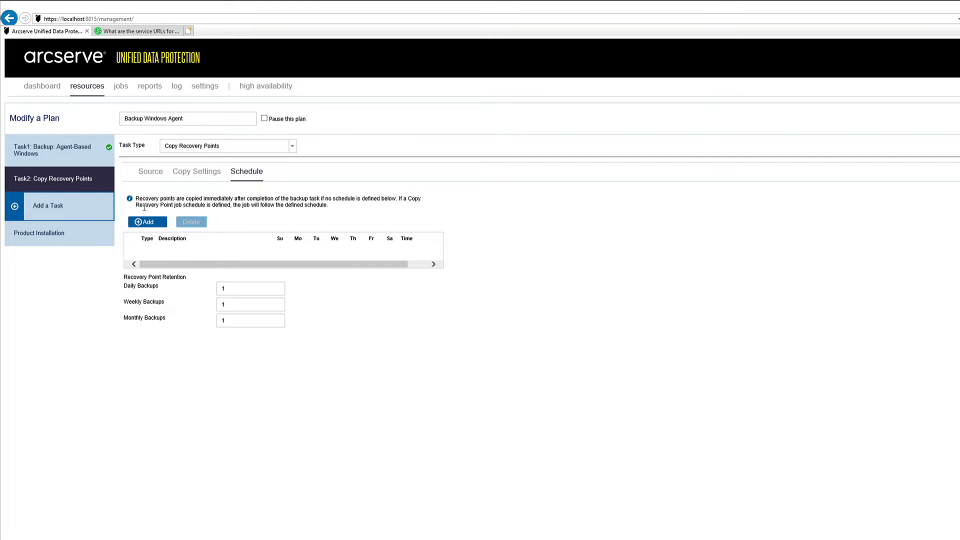
{"action": "left_click", "coordinate": [147, 224]}
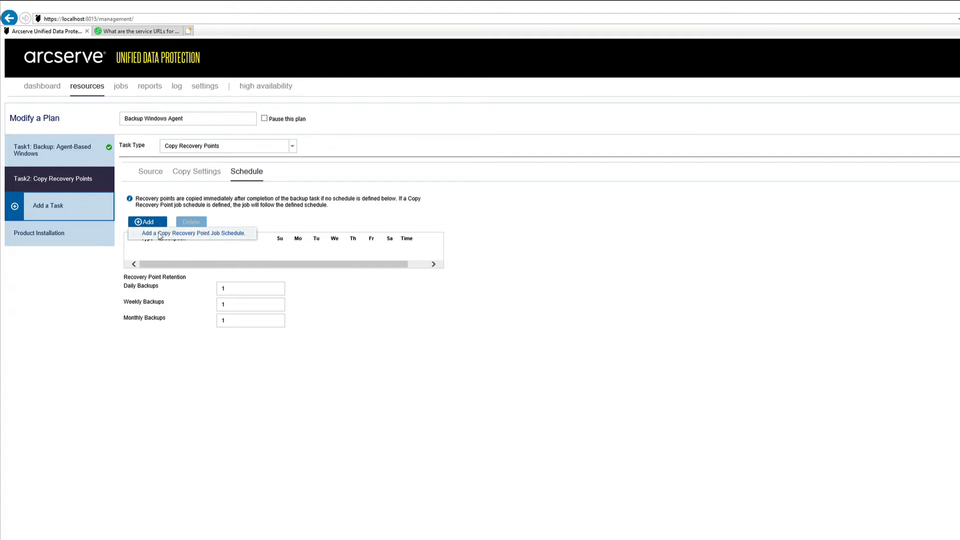
{"action": "left_click", "coordinate": [157, 234]}
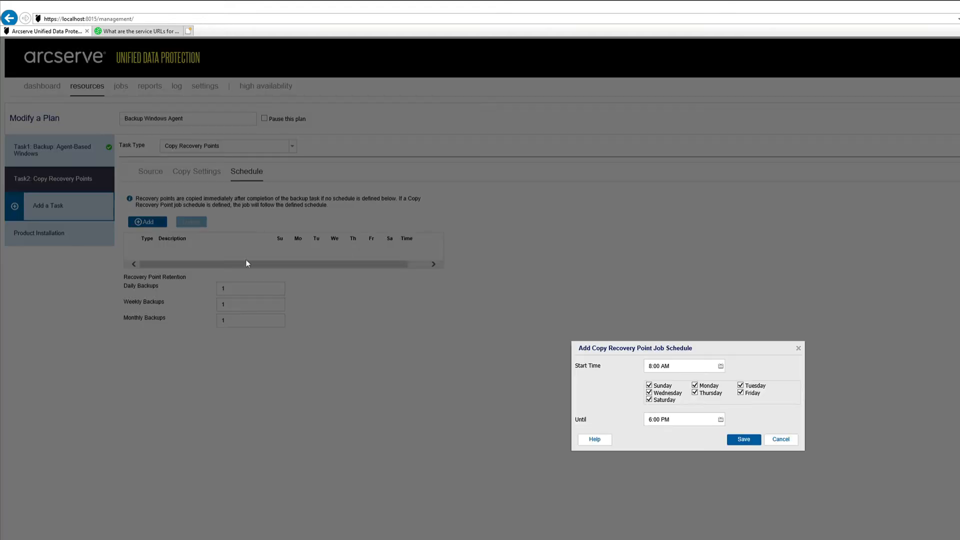
{"action": "left_click", "coordinate": [721, 366]}
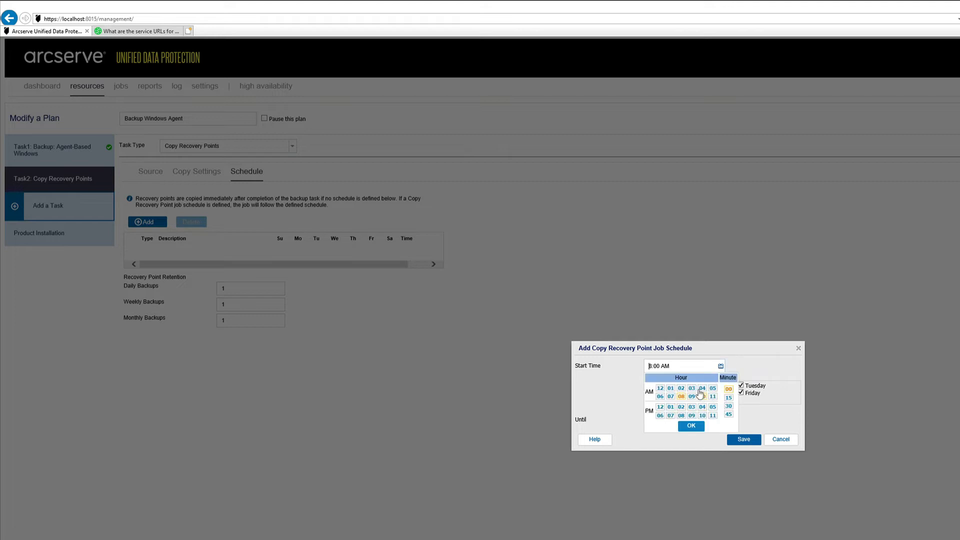
{"action": "left_click", "coordinate": [692, 389]}
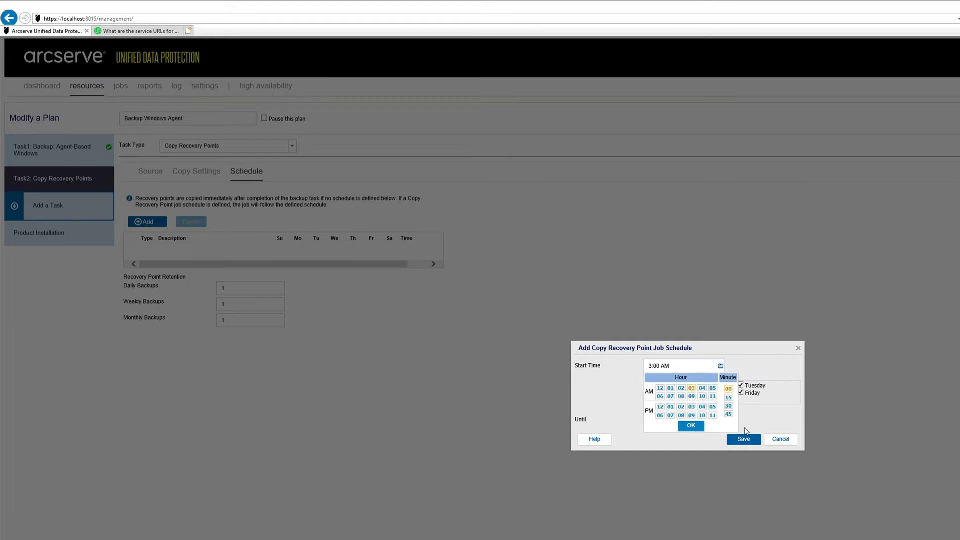
{"action": "left_click", "coordinate": [691, 427]}
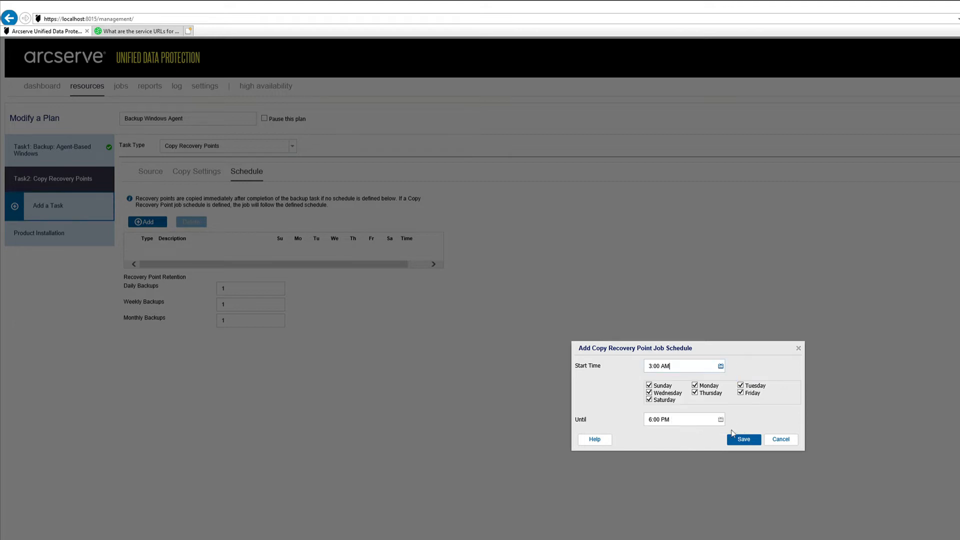
{"action": "left_click", "coordinate": [783, 441]}
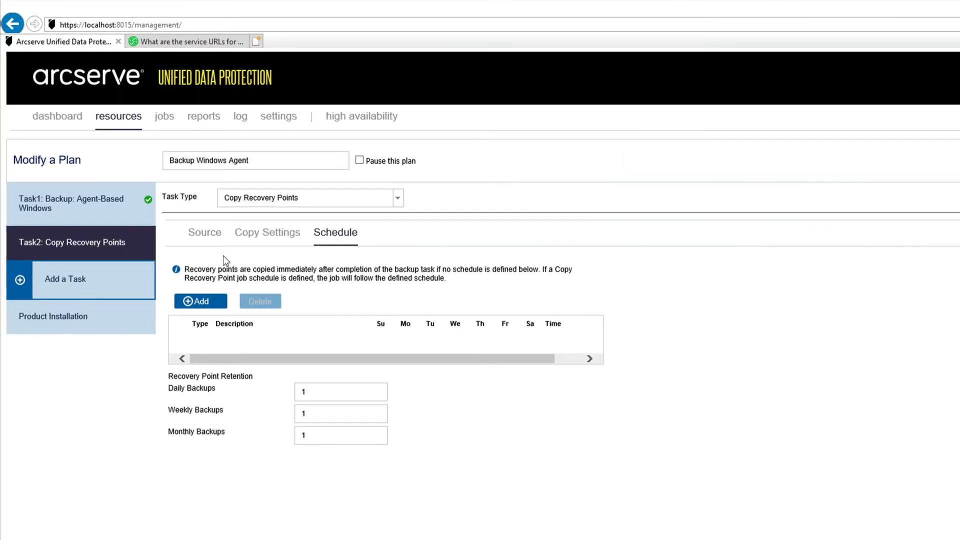
- In the agent-based Windows backup task, set the daily incremental backup's start time to 1:30 PM and save the schedule
{"action": "left_click", "coordinate": [81, 209]}
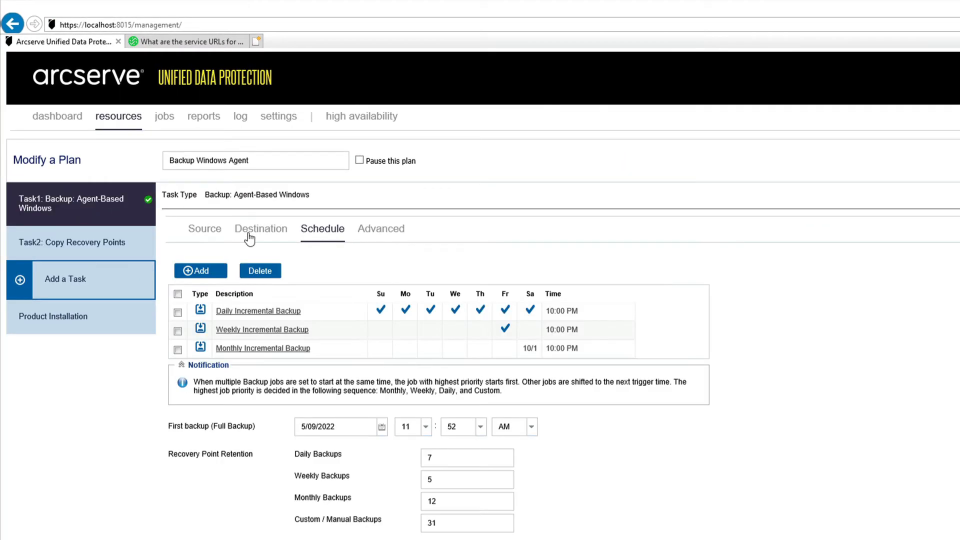
{"action": "left_click", "coordinate": [251, 312]}
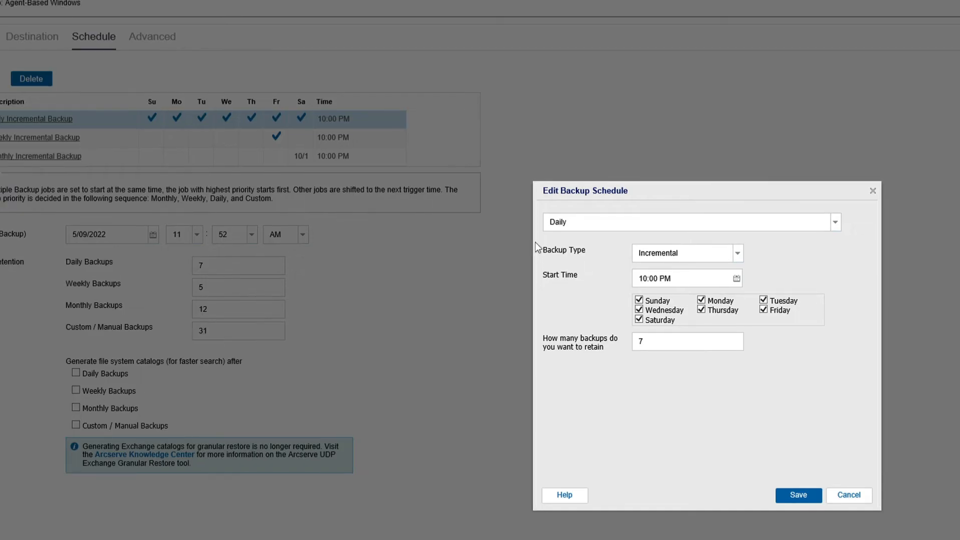
{"action": "left_click", "coordinate": [737, 278]}
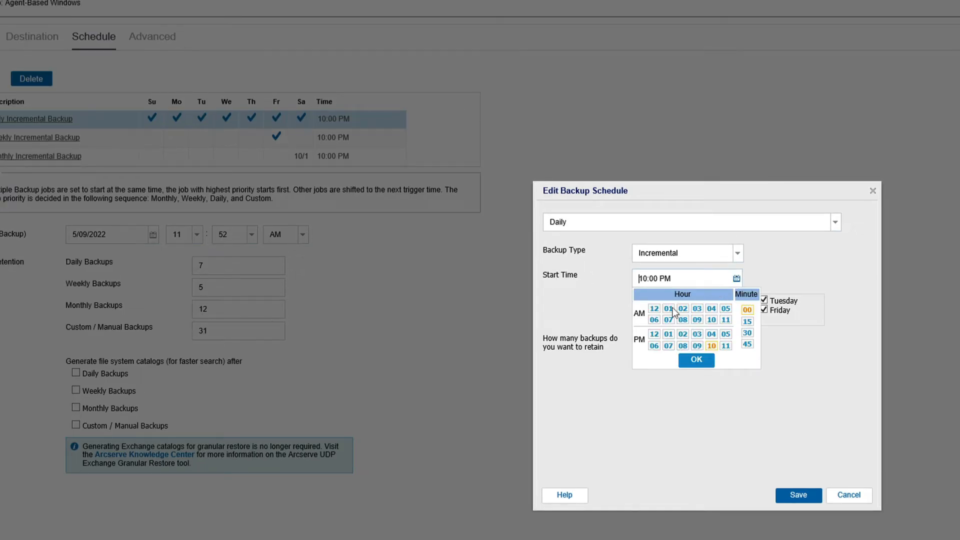
{"action": "left_click", "coordinate": [669, 334]}
{"action": "left_click", "coordinate": [747, 332]}
{"action": "left_click", "coordinate": [697, 361]}
{"action": "left_click", "coordinate": [798, 495]}
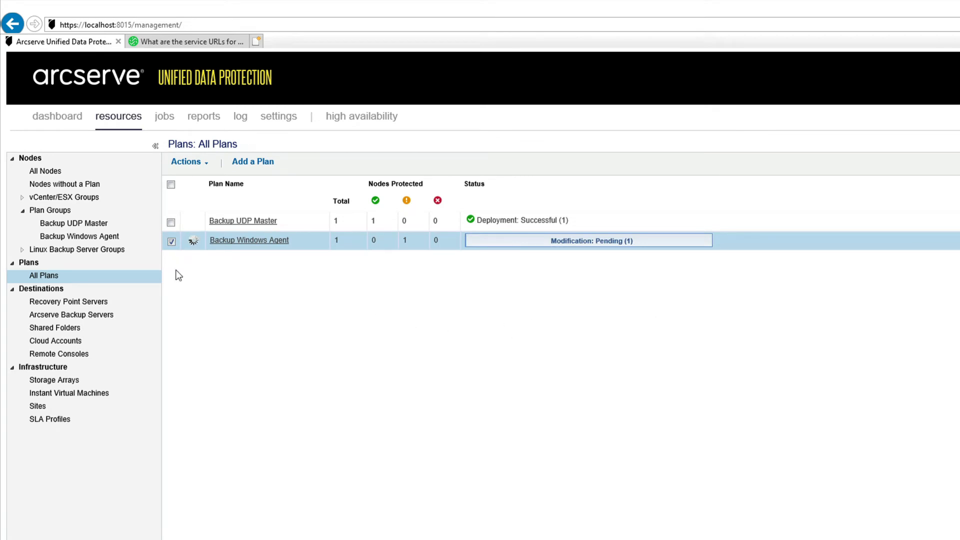
- Show the node in the Backup Windows Agent plan group and view the details of its Copy Recovery Point job
{"action": "left_click", "coordinate": [86, 236]}
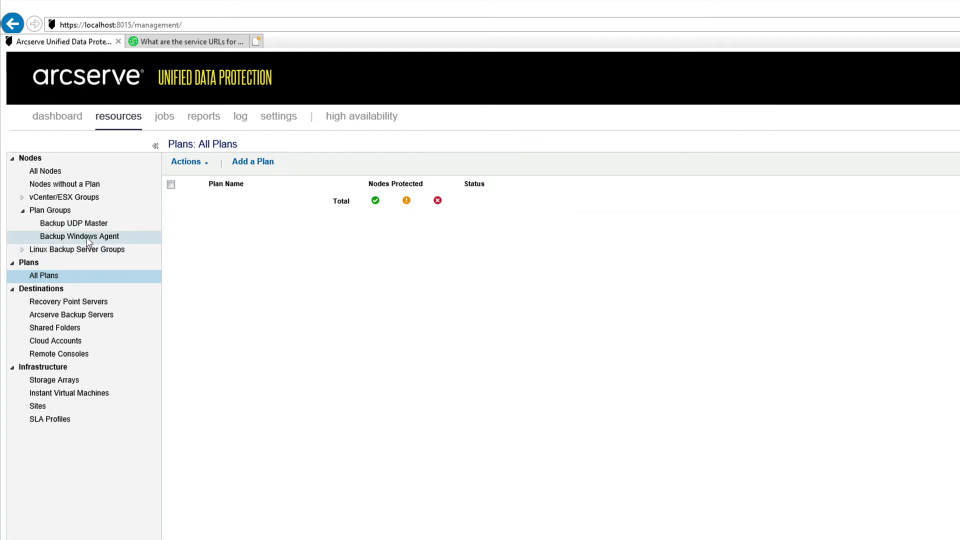
{"action": "left_click", "coordinate": [171, 208]}
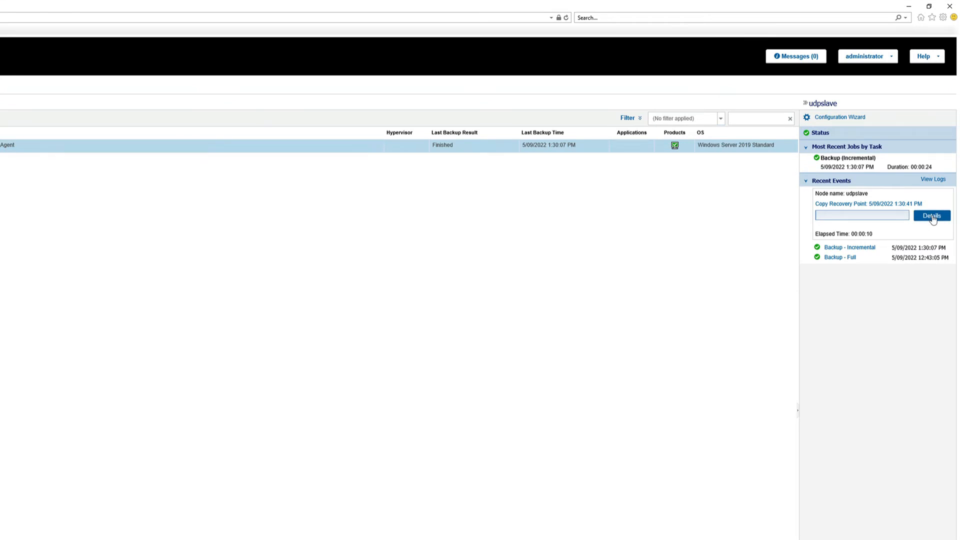
{"action": "left_click", "coordinate": [932, 217]}
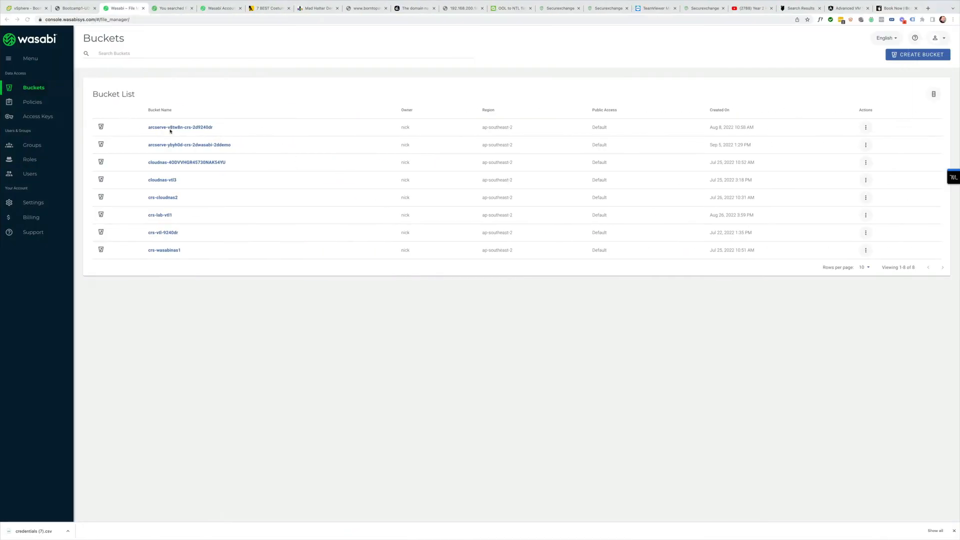
- In the Wasabi console, browse the arcserve-ybyh0d-crs-2dwasabi-2ddemo bucket down to the data files of the copied daily recovery point
{"action": "left_click", "coordinate": [198, 146]}
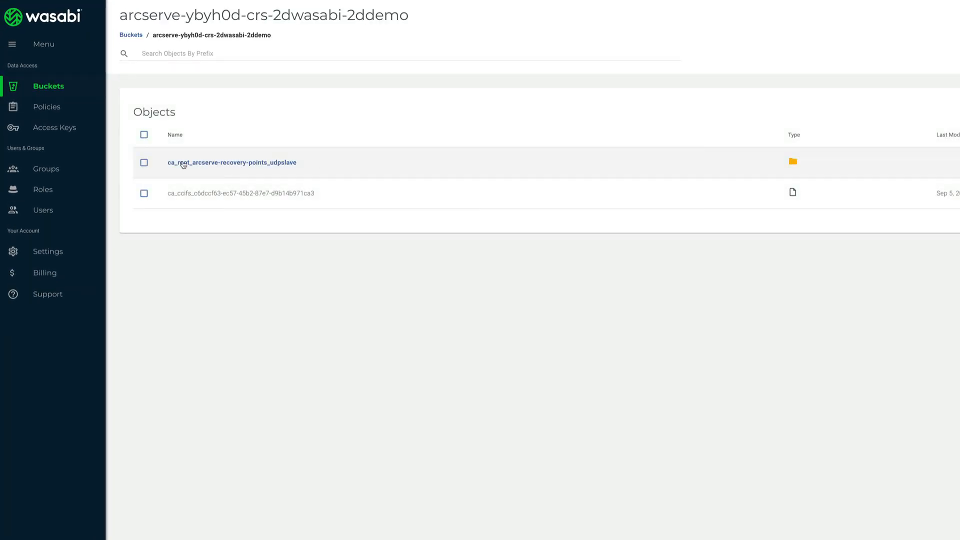
{"action": "left_click", "coordinate": [230, 162]}
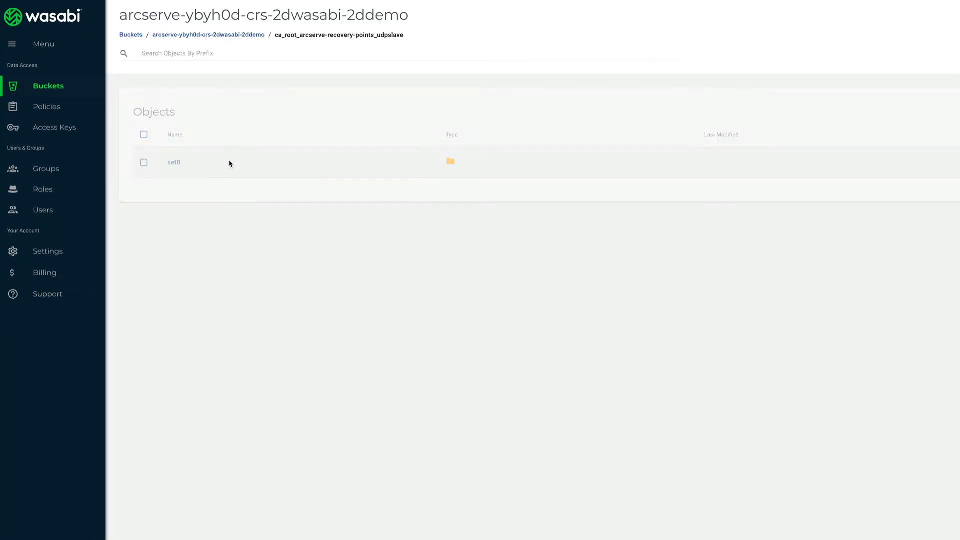
{"action": "left_click", "coordinate": [175, 164]}
{"action": "left_click", "coordinate": [176, 163]}
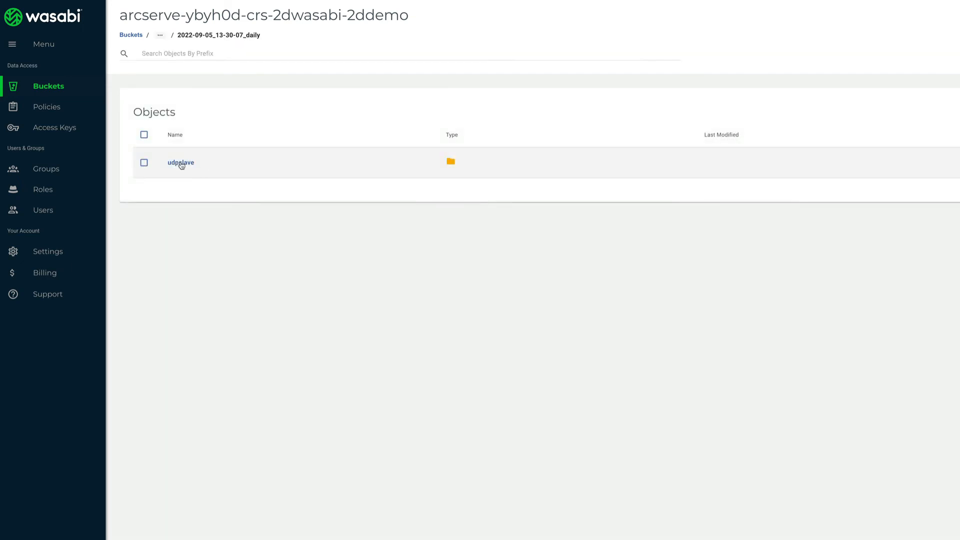
{"action": "left_click", "coordinate": [176, 167]}
{"action": "left_click", "coordinate": [176, 165]}
{"action": "left_click", "coordinate": [194, 163]}
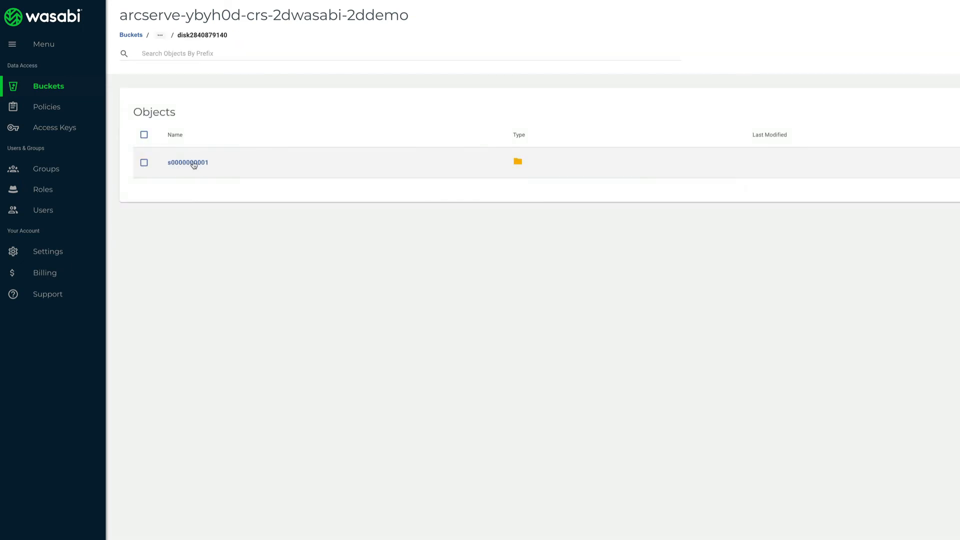
{"action": "left_click", "coordinate": [192, 162]}
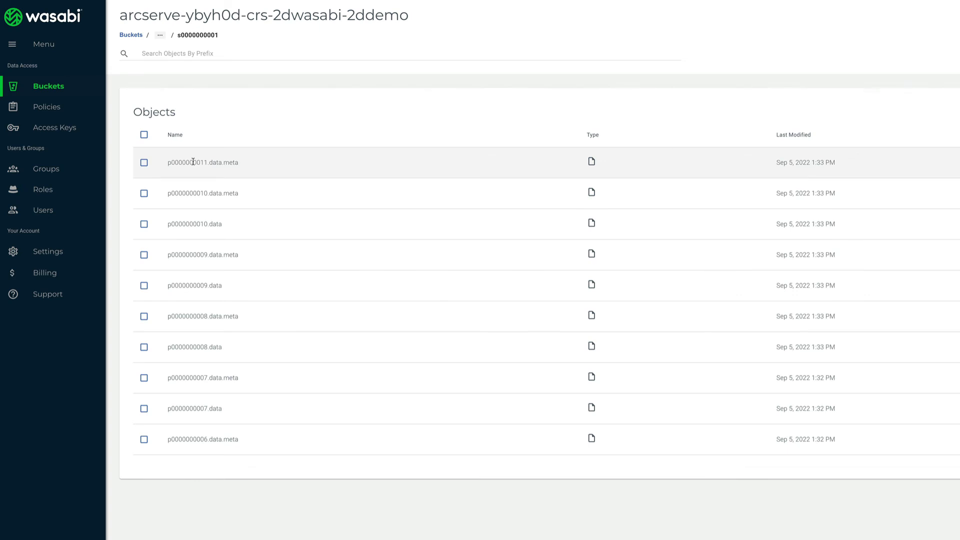
{"action": "left_click", "coordinate": [144, 193]}
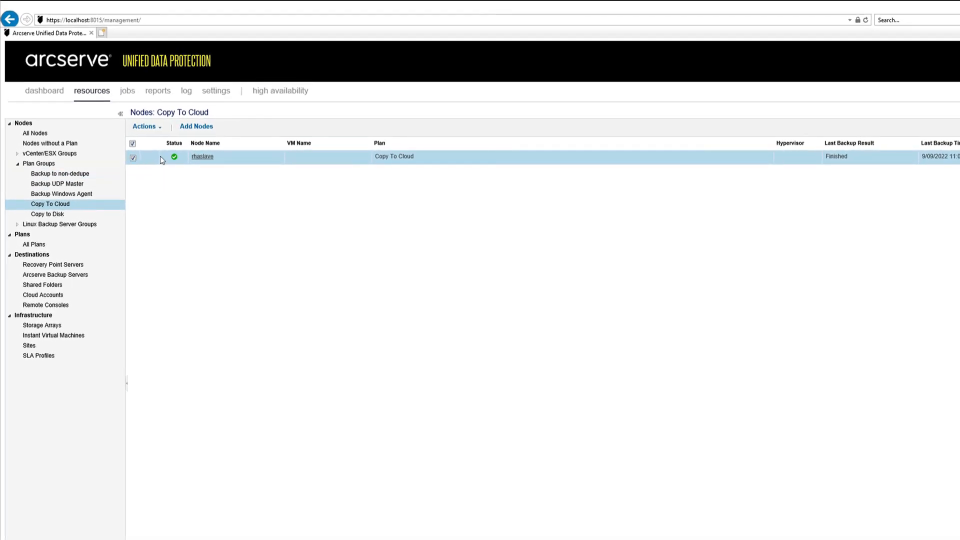
- In Arcserve UDP, start Download Recovery Point from Cloud for rhaslave and choose the latest full recovery point of 8/09/2022 10:00:07 PM
{"action": "left_click", "coordinate": [159, 131]}
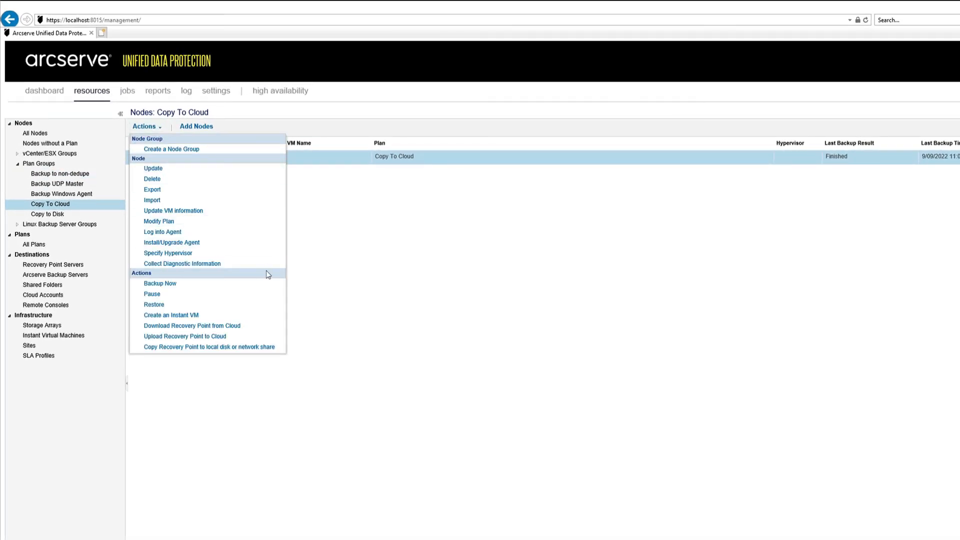
{"action": "left_click", "coordinate": [223, 327]}
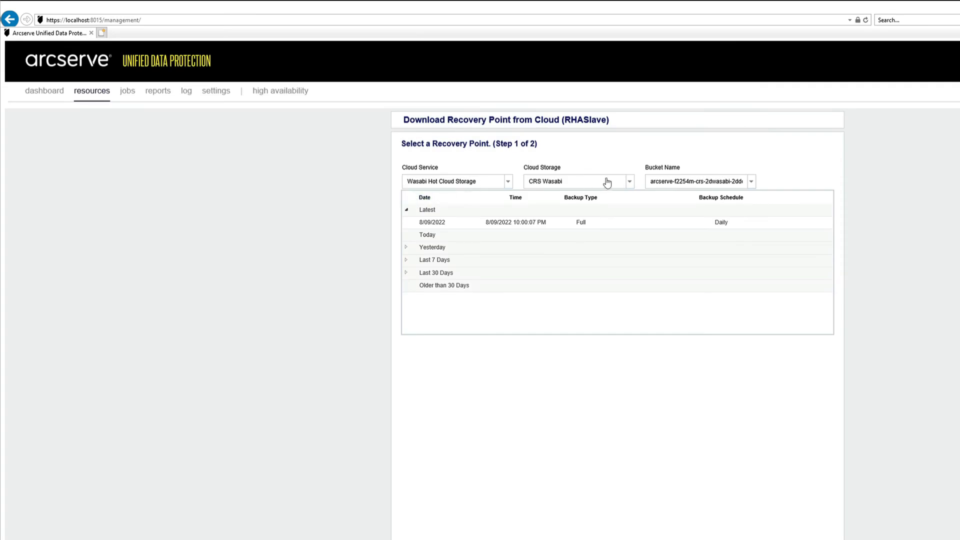
{"action": "left_click", "coordinate": [406, 247]}
{"action": "left_click", "coordinate": [442, 224]}
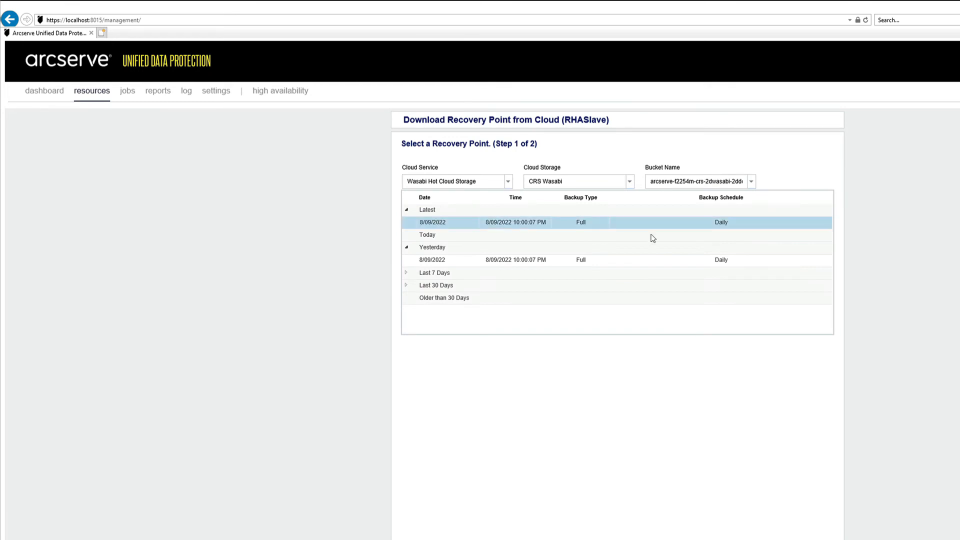
{"action": "left_click", "coordinate": [485, 249]}
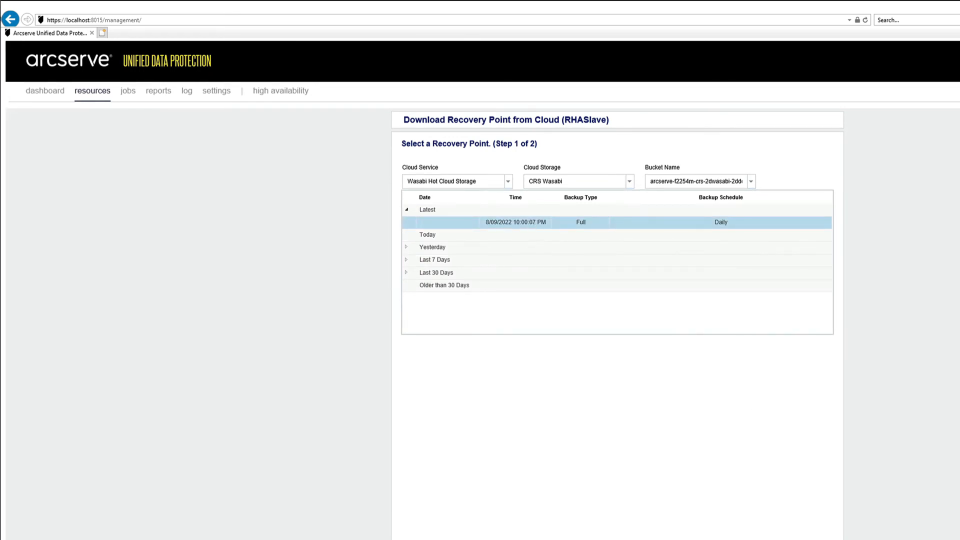
- Set the destination of the recovery point download to \\udpmaster\x$\download
{"action": "left_click", "coordinate": [527, 171]}
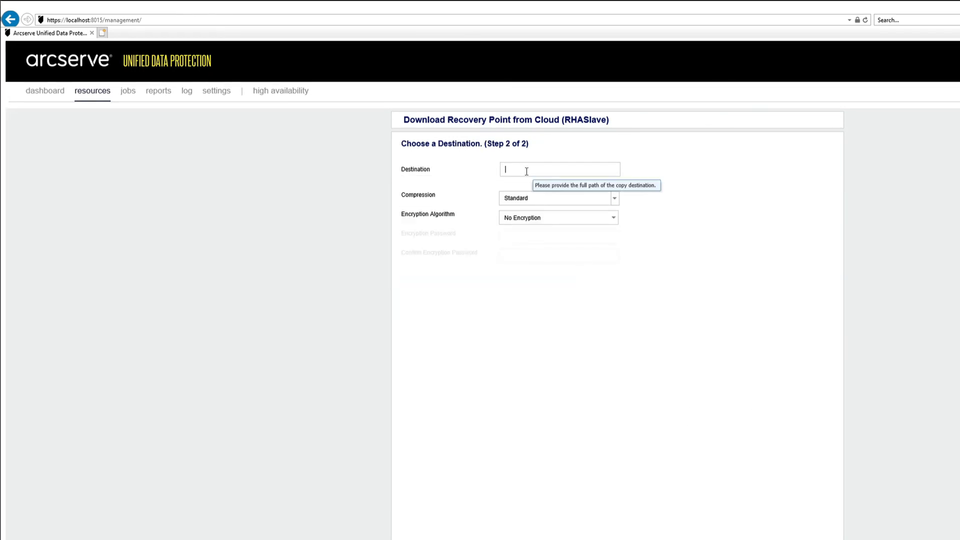
{"action": "type", "text": "\\udp"}
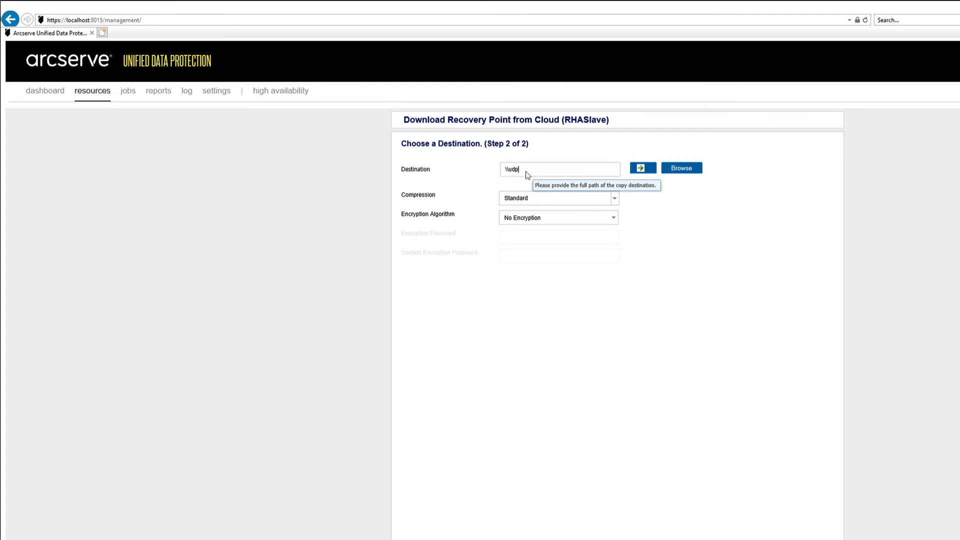
{"action": "type", "text": "master\\x"}
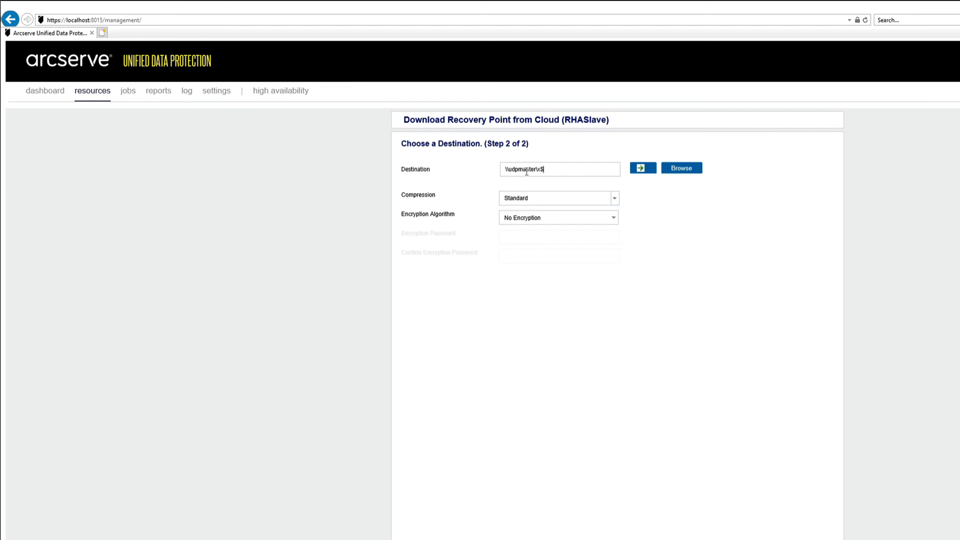
{"action": "type", "text": "$\\download"}
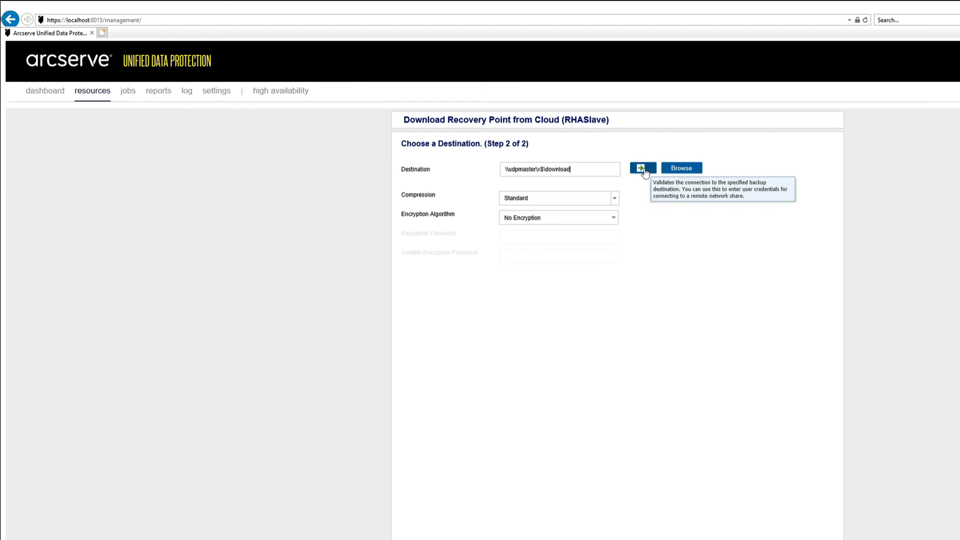
- Validate the connection to the download share as administrator with the account password and accept the download folder as copy location
{"action": "left_click", "coordinate": [644, 169]}
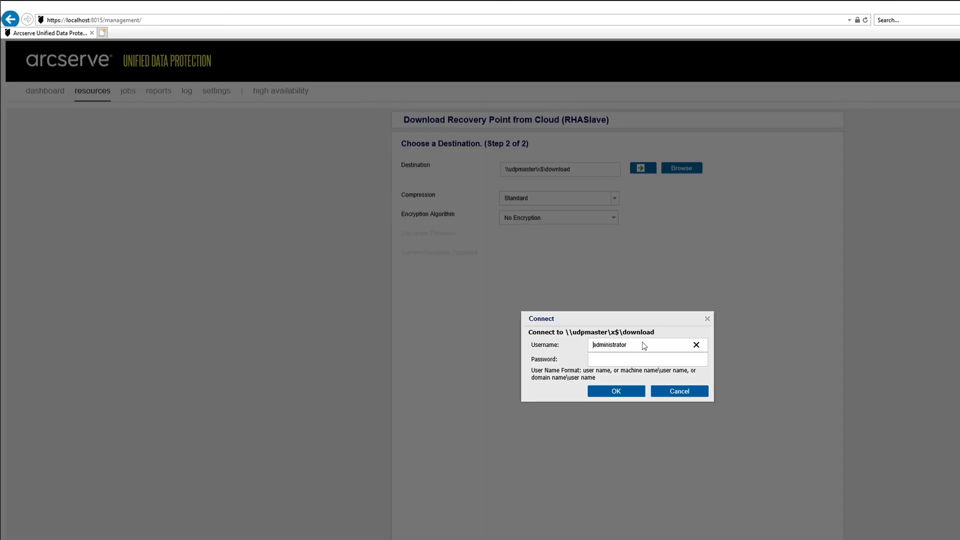
{"action": "left_click", "coordinate": [617, 359]}
{"action": "type", "text": "••••••••"}
{"action": "left_click", "coordinate": [618, 392]}
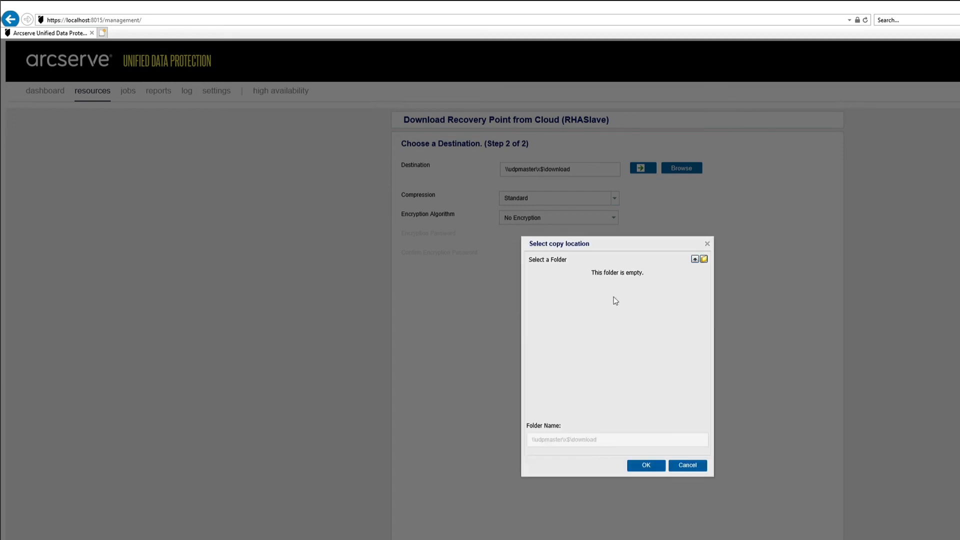
{"action": "left_click", "coordinate": [646, 465]}
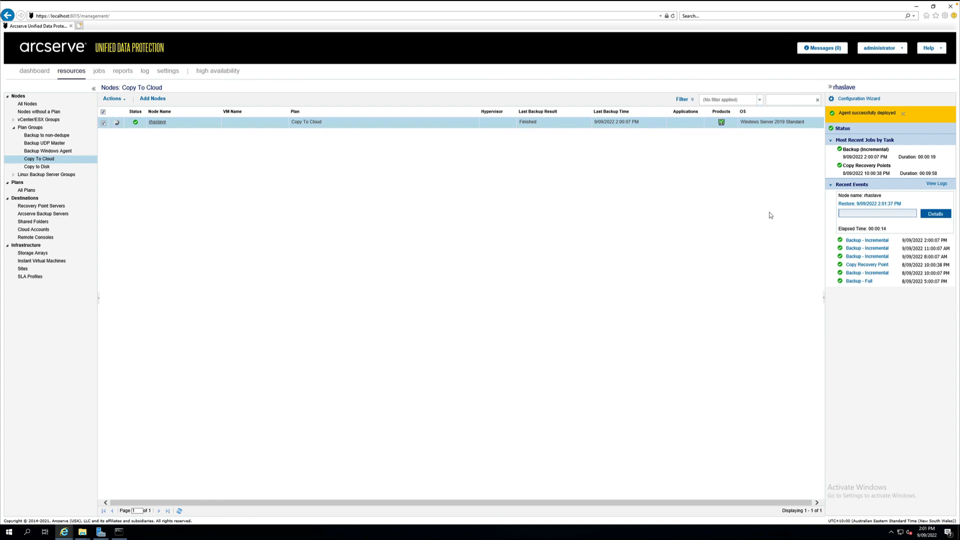
- View the details of the running restore job and open the RHASlave folder in the download directory in File Explorer
{"action": "left_click", "coordinate": [936, 213]}
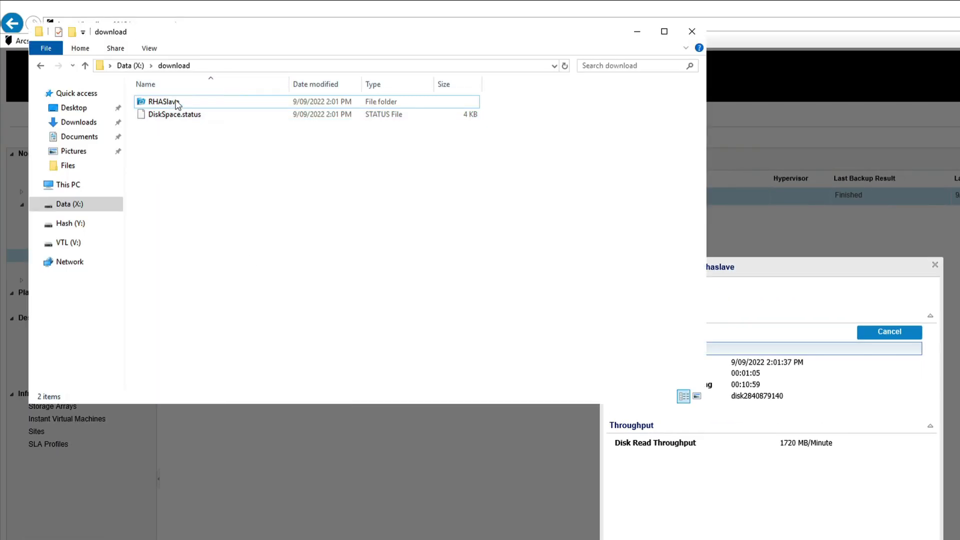
{"action": "double_click", "coordinate": [184, 101]}
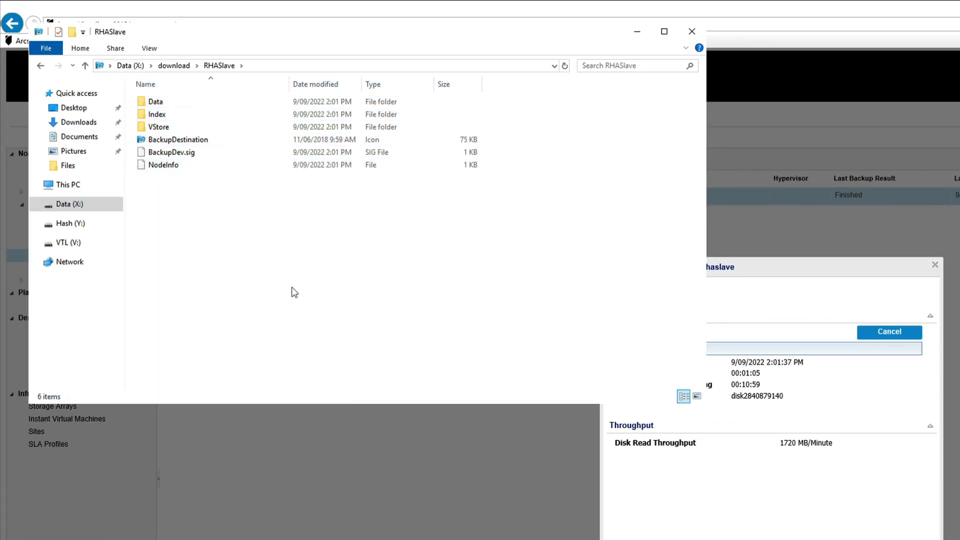